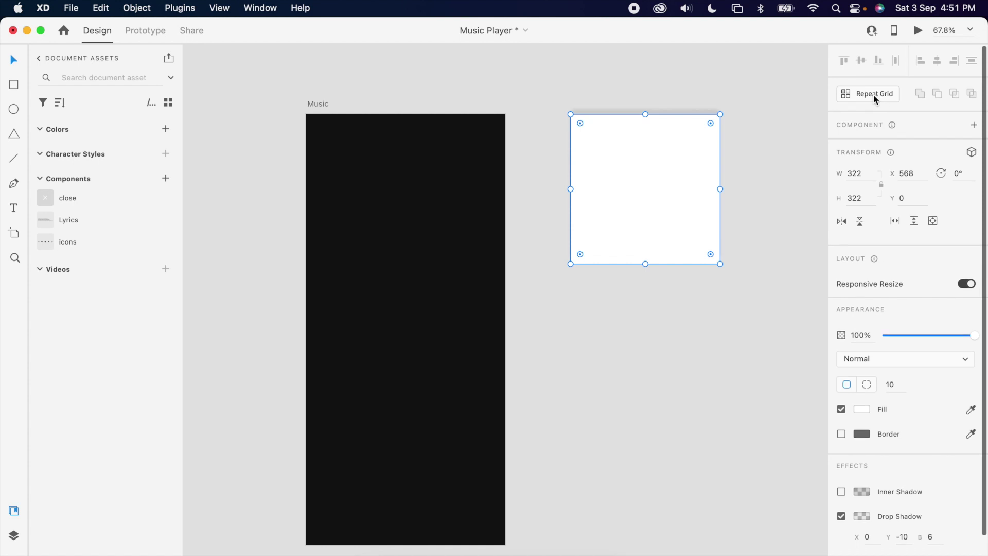
Step: Repeat the white card vertically as a repeat grid, overlap the copies closely, and extend the grid to about 614 px high
drag(645, 262, 648, 423)
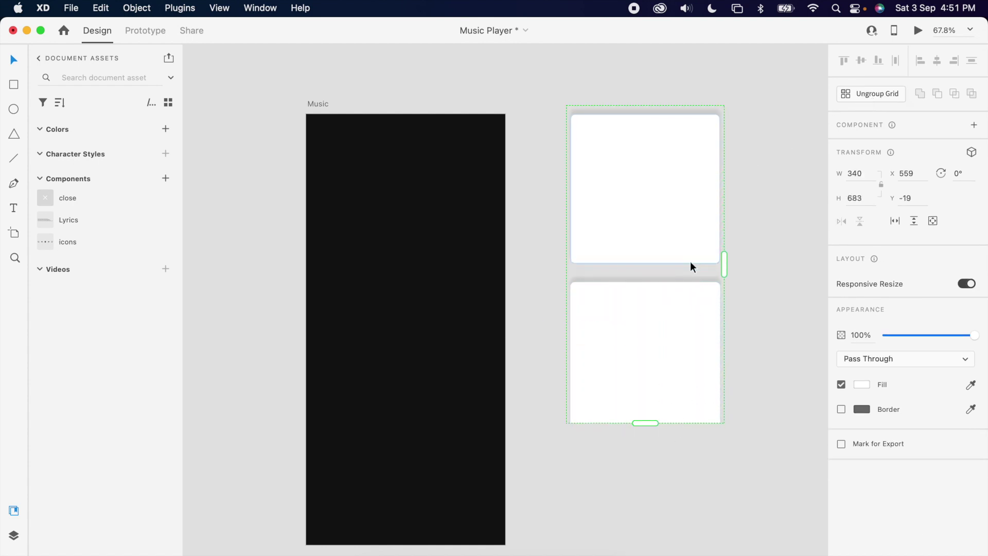
drag(690, 267, 687, 127)
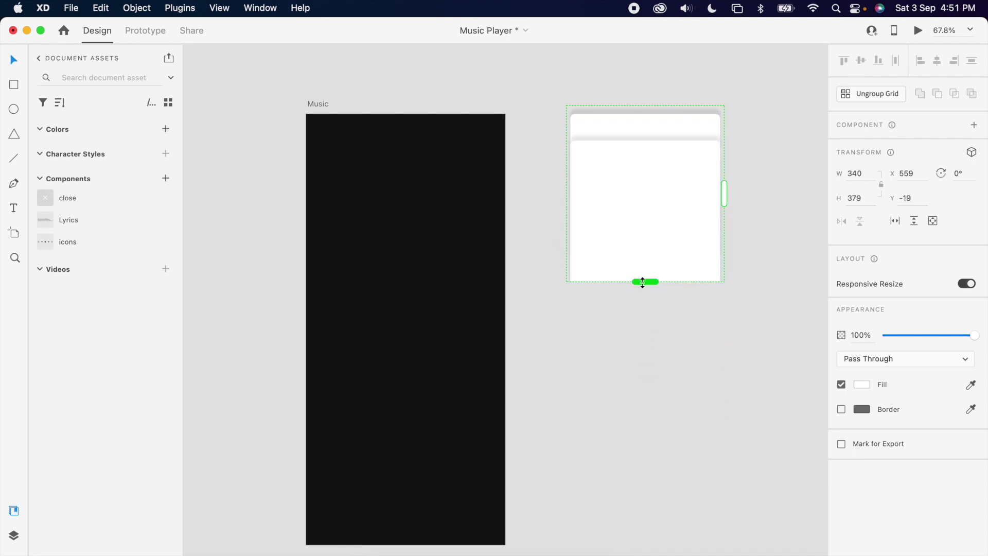
drag(644, 281, 645, 391)
click(780, 339)
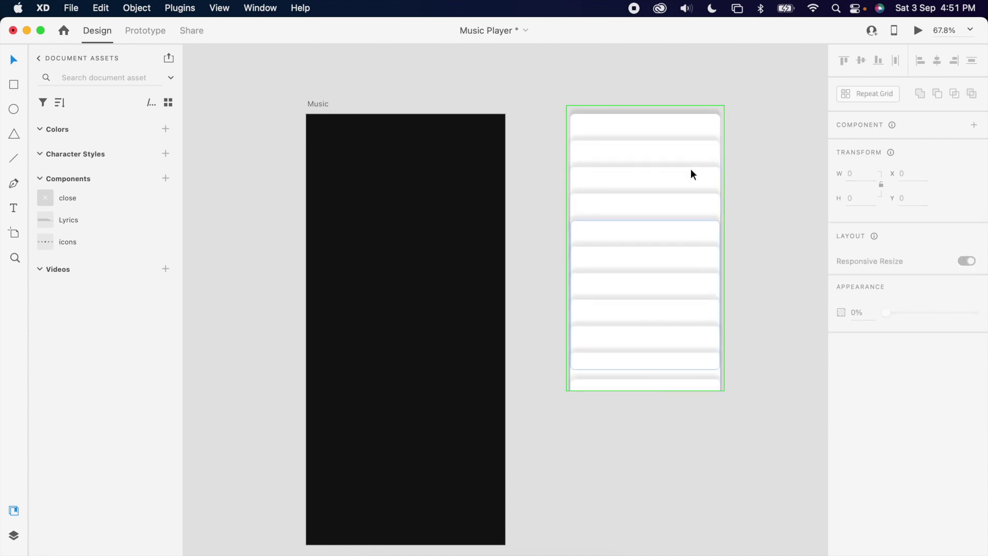
Step: Switch to Finder, select all the album cover images, and bring them into the repeat grid to fill the cards
key(super+Tab)
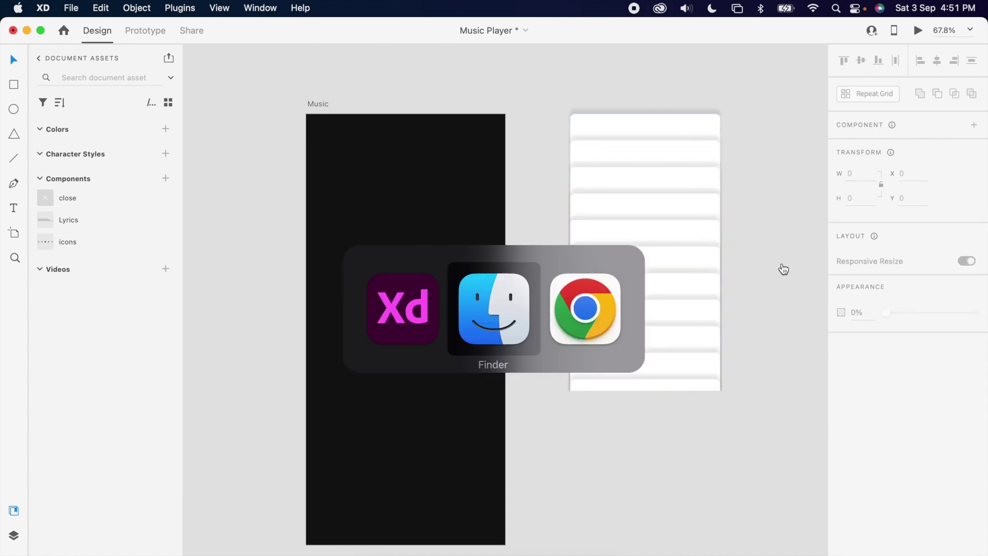
key(super+a)
mouse_move(606, 181)
mouse_down()
mouse_move(620, 171)
mouse_move(621, 190)
mouse_up()
key(super+Tab)
key(Escape)
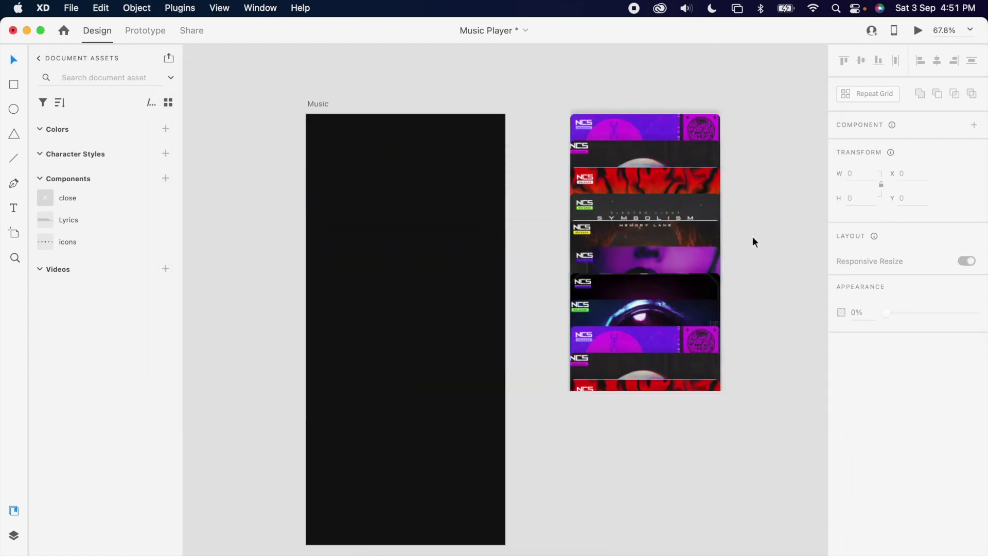
Step: Ungroup the repeat grid and group the separated cover cards
drag(645, 391, 643, 387)
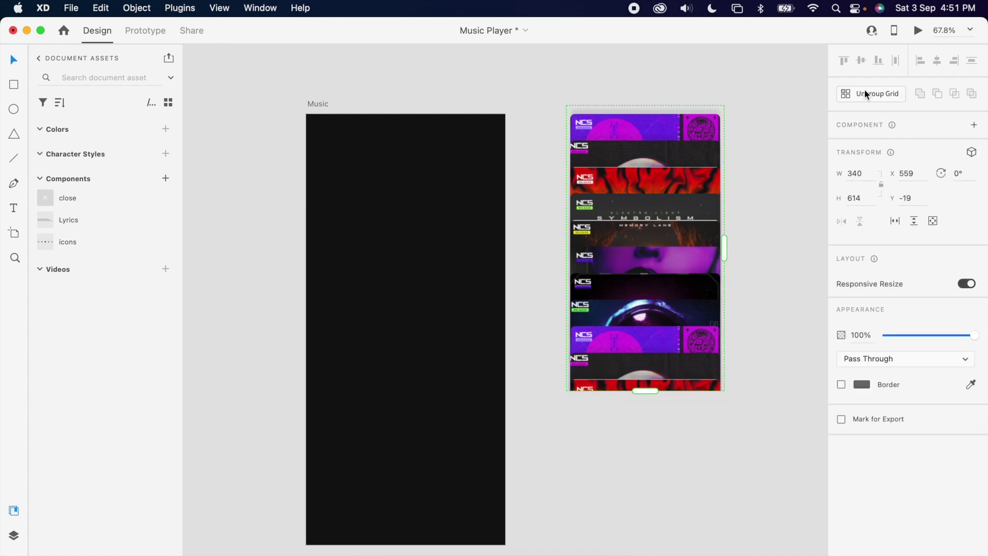
click(864, 93)
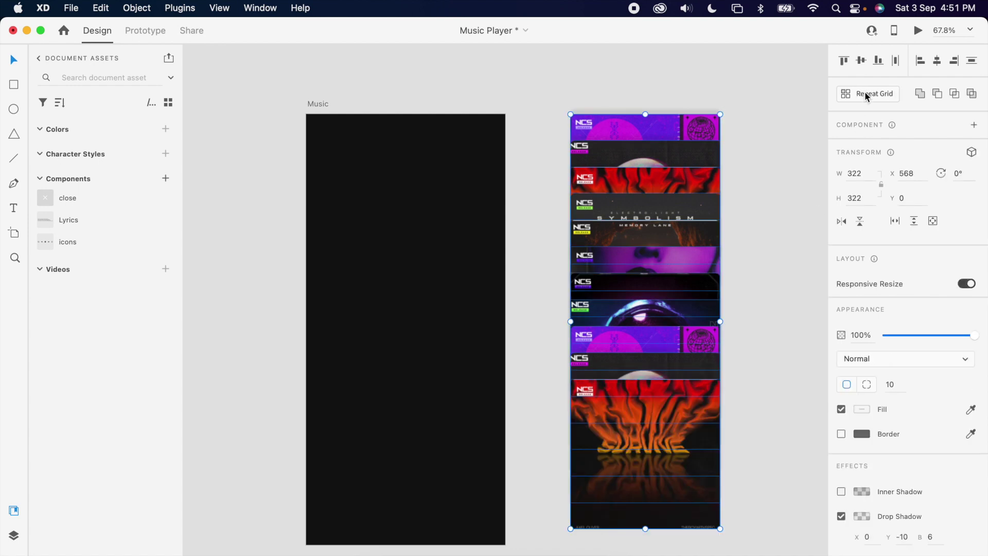
right_click(694, 392)
click(714, 425)
Step: Move the cover group onto the Music artboard, centred horizontally at X 53 and Y -362
drag(687, 414, 445, 246)
drag(446, 292, 446, 316)
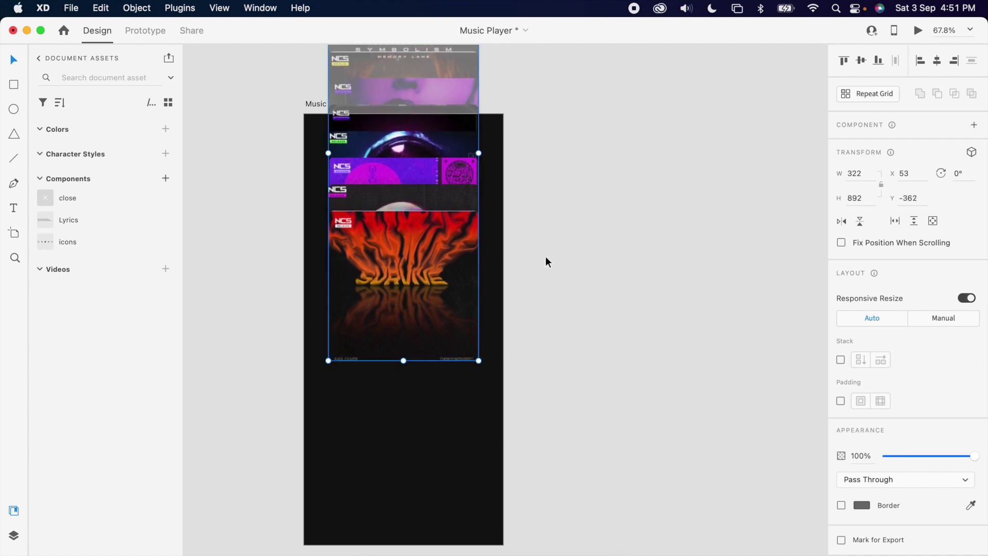
click(659, 225)
scroll(648, 257, left, 2)
scroll(648, 258, down, 1)
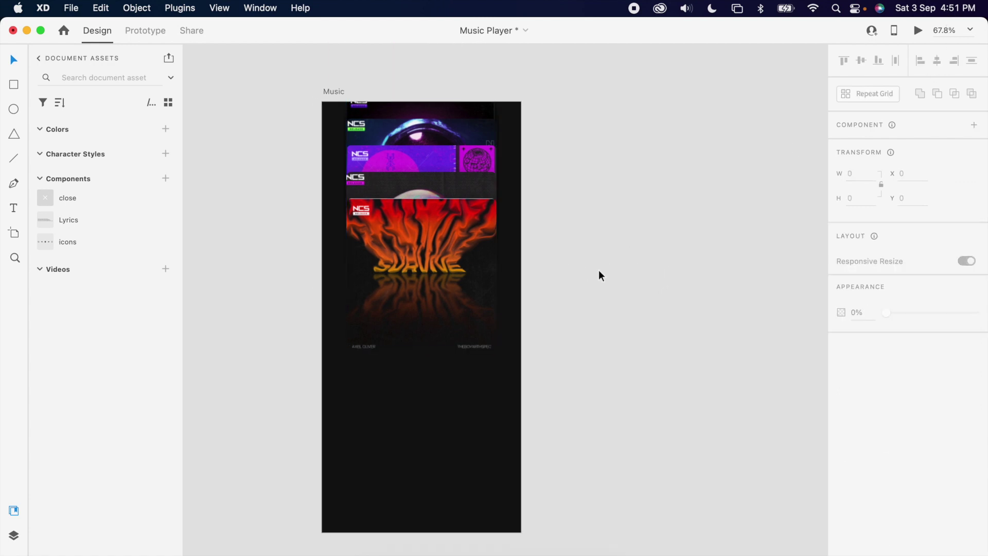
Step: Duplicate the Music artboard
click(332, 92)
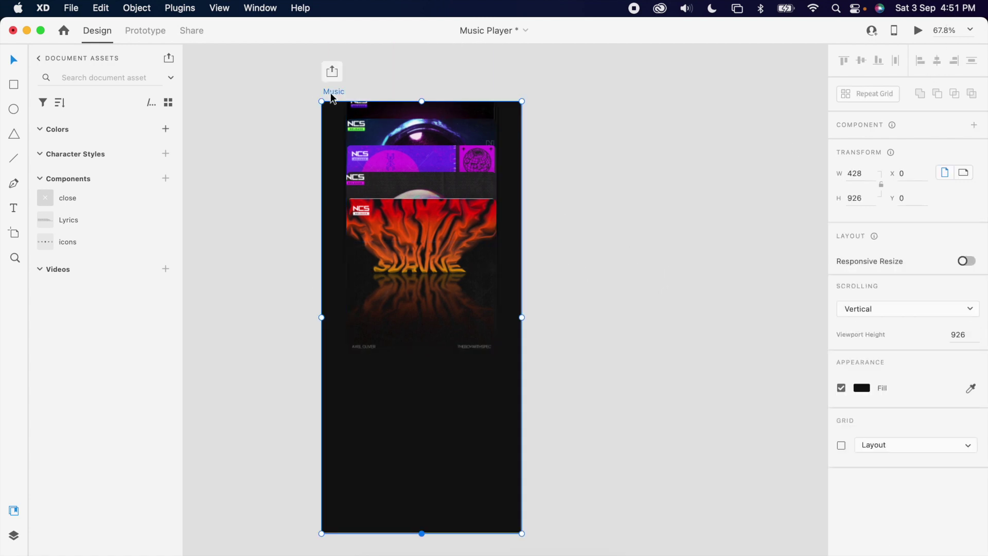
key(super+d)
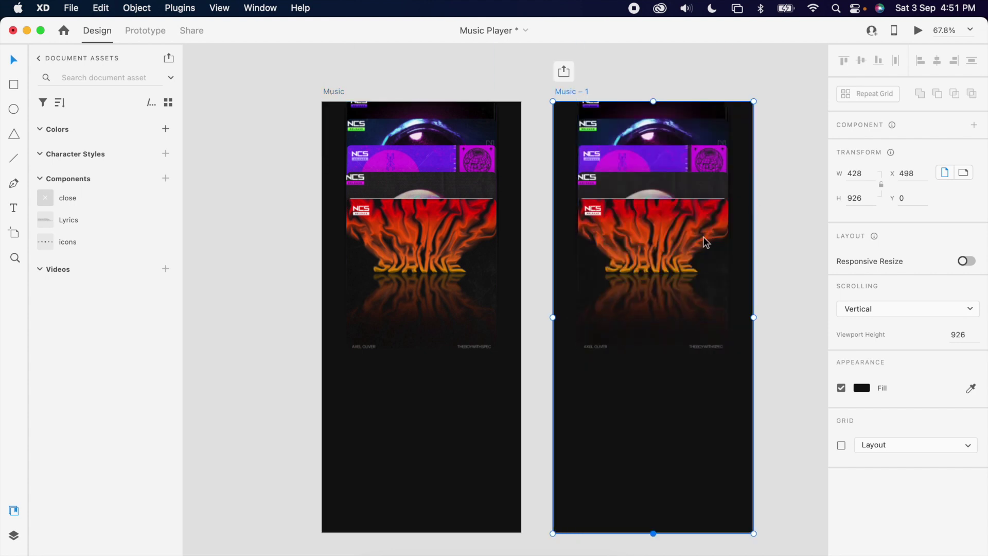
scroll(683, 220, right, 2)
scroll(683, 220, down, 1)
Step: In the duplicated artboard, move the red front cover down to Y 674 and tilt it 60° around the X axis with 3D Transforms
double_click(651, 247)
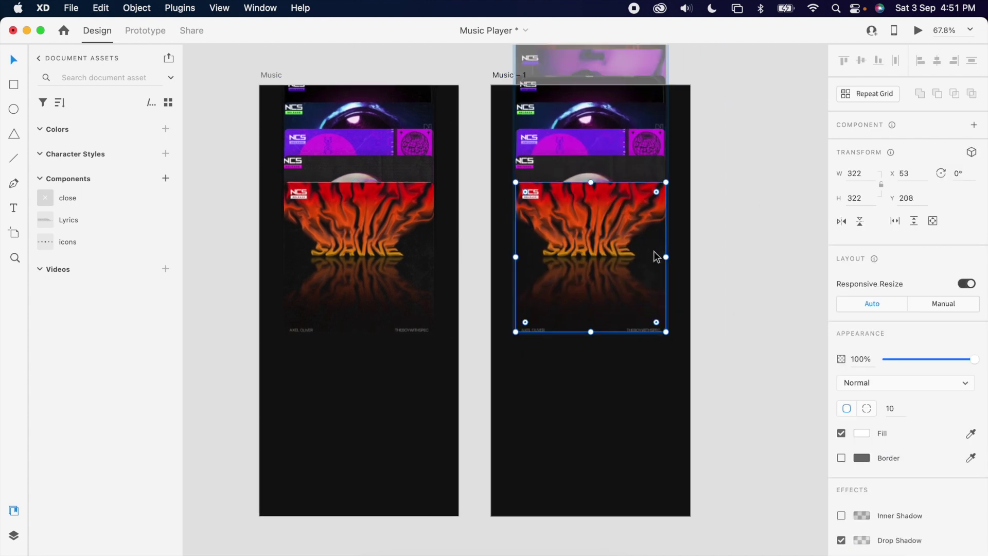
drag(647, 232, 648, 439)
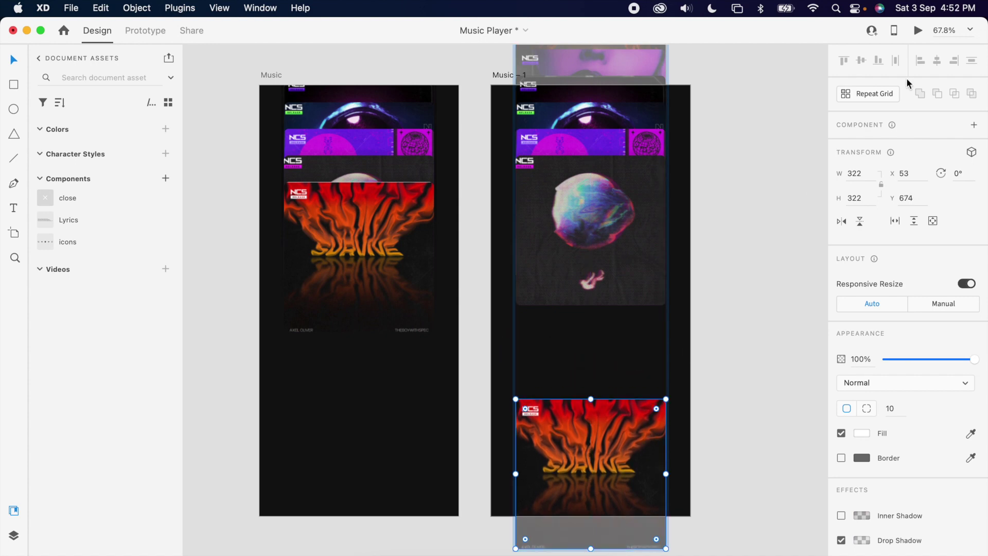
click(971, 153)
click(960, 175)
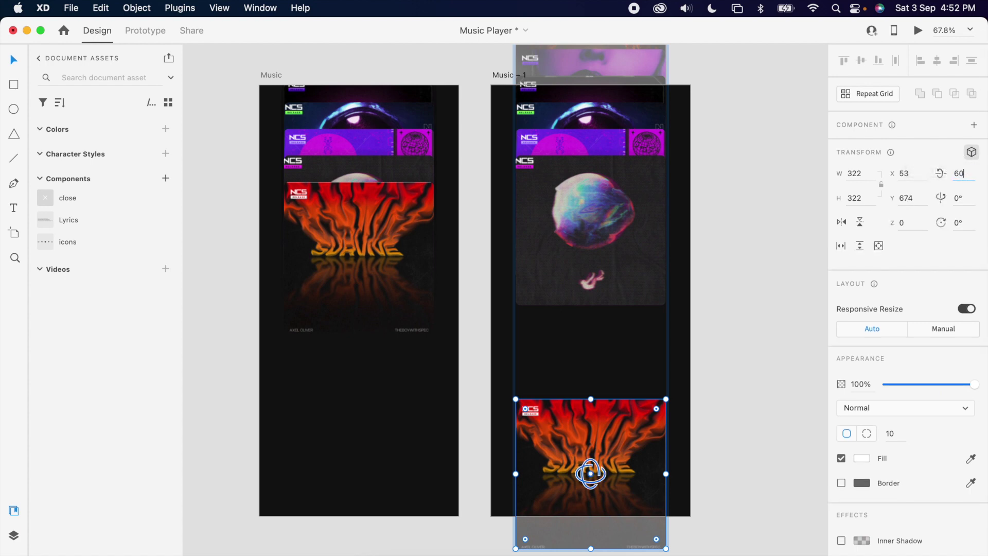
key(Return)
click(607, 453)
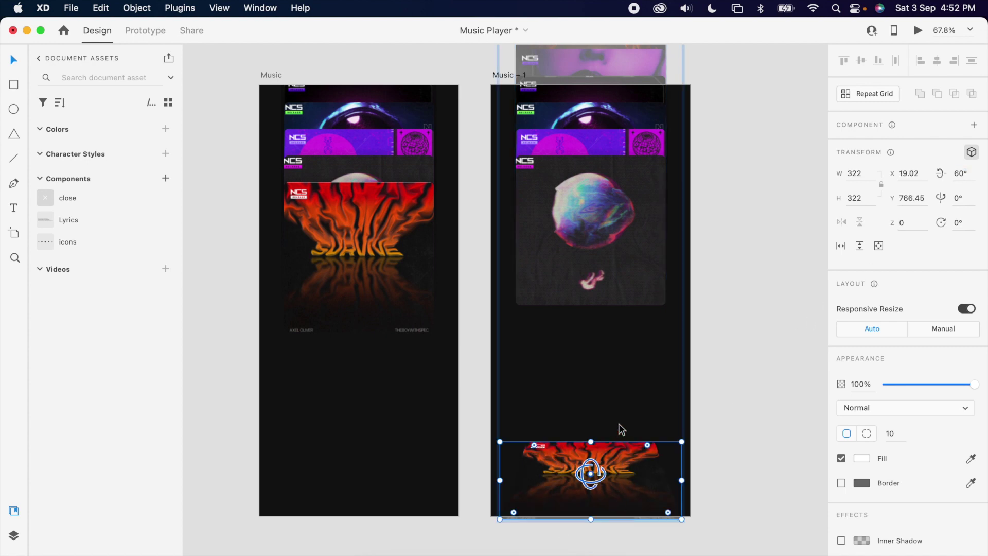
click(753, 380)
scroll(767, 332, right, 3)
scroll(767, 332, up, 1)
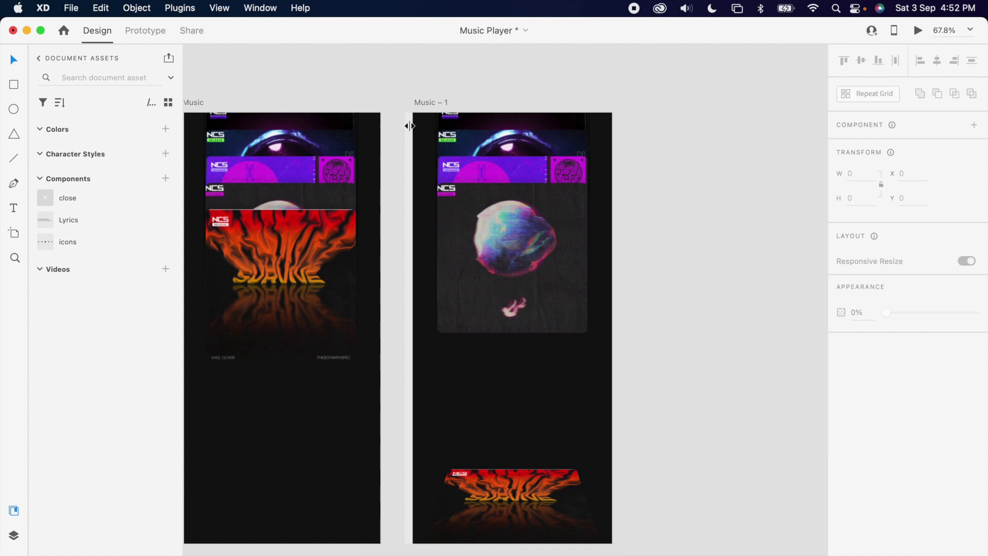
Step: Link the red cover on the Music artboard to Music – 1 with a Tap trigger and an Auto-Animate action
click(426, 103)
click(320, 248)
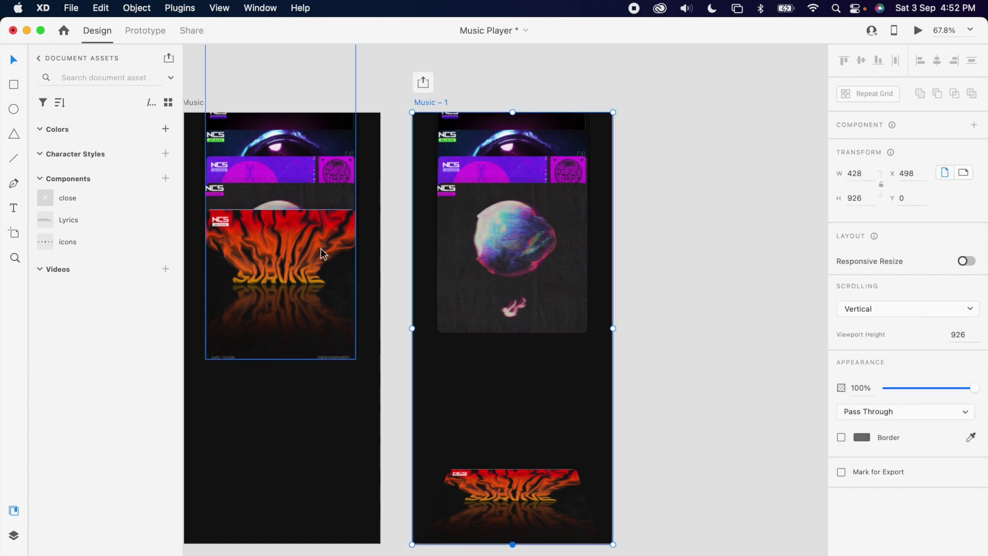
double_click(321, 249)
click(162, 28)
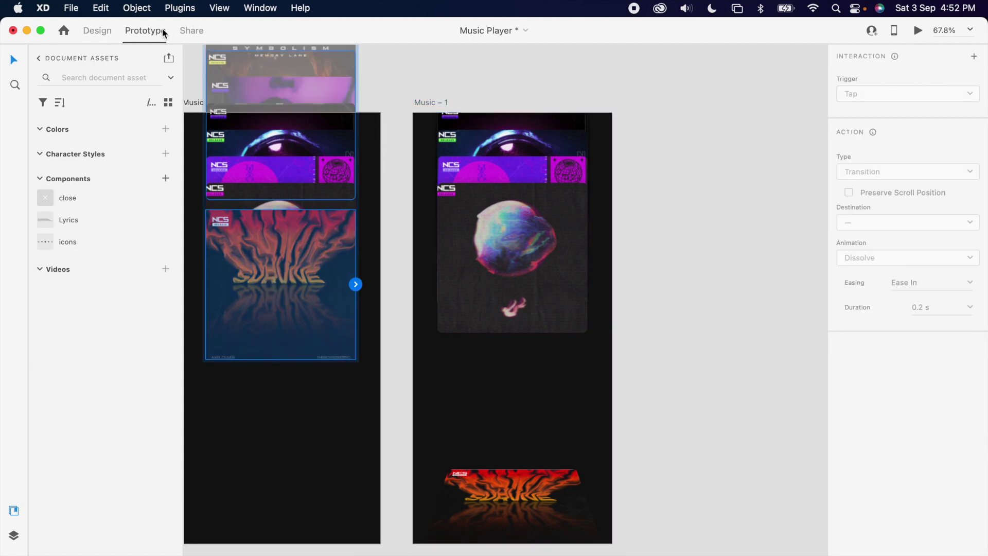
drag(361, 287, 455, 383)
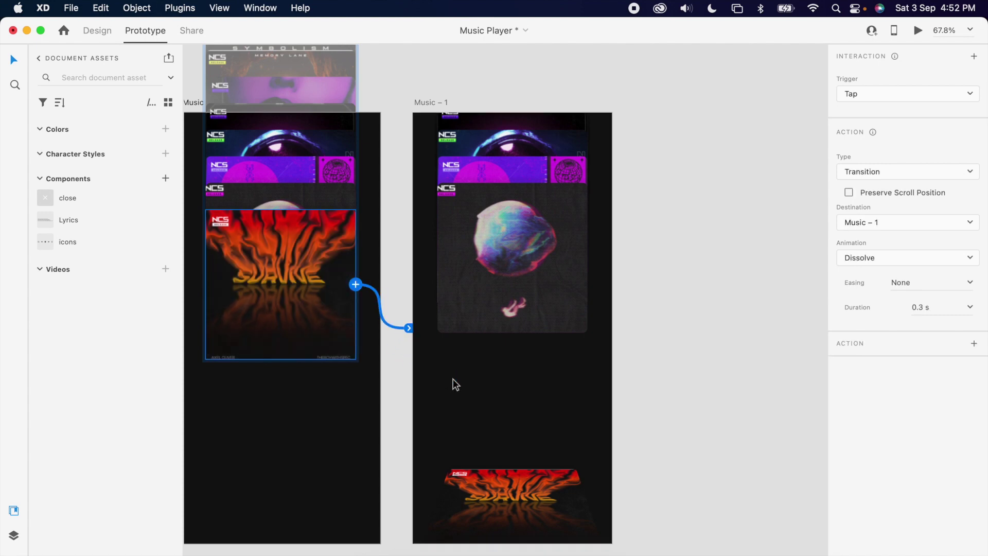
click(889, 97)
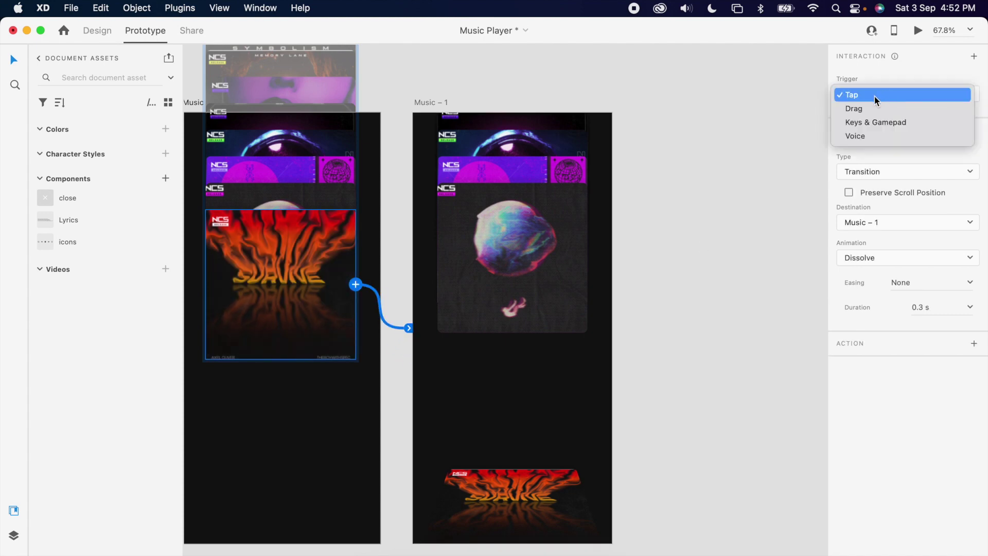
click(900, 97)
click(881, 173)
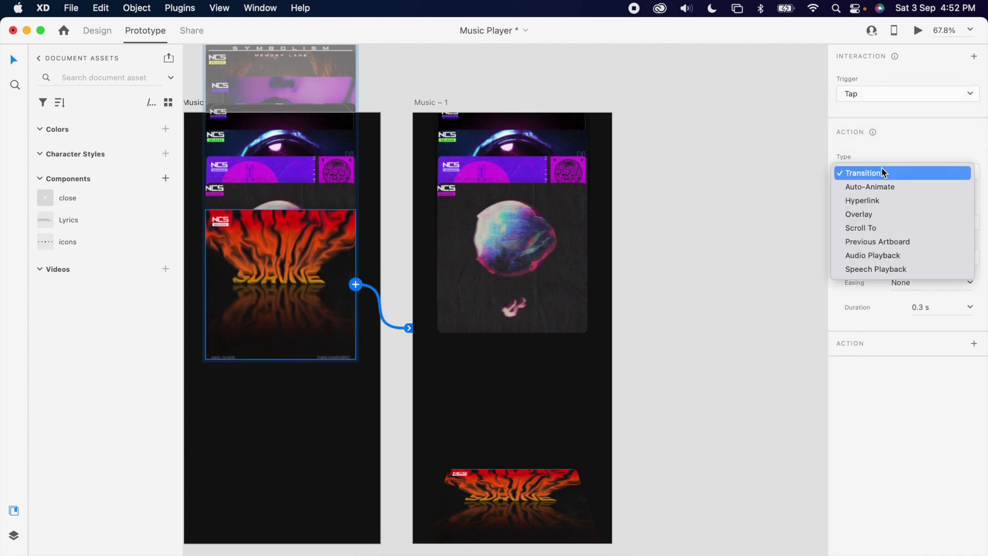
click(909, 187)
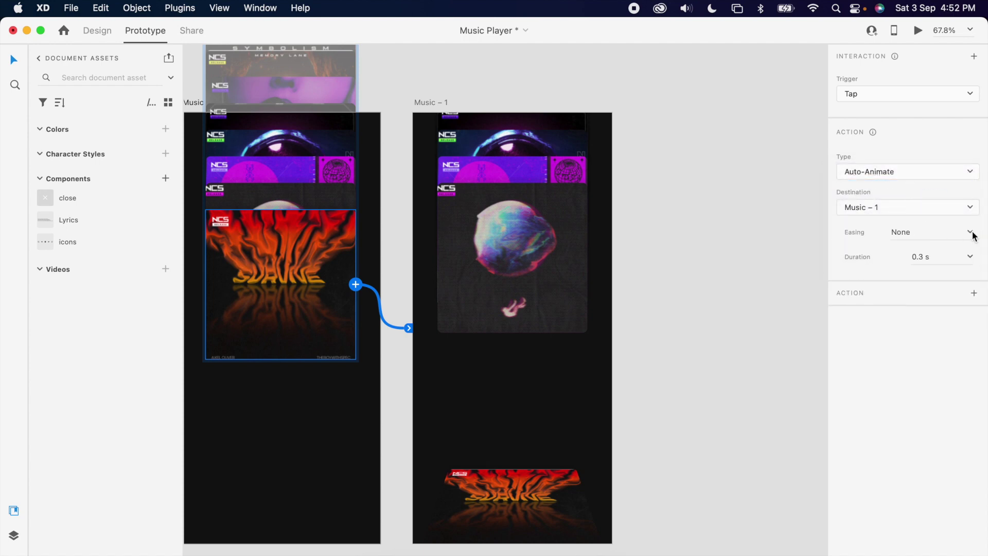
Step: Set the interaction's easing to Ease In-Out and its duration to 1 s
click(970, 233)
click(922, 281)
click(929, 257)
text(1)
key(Return)
Step: Preview the prototype by triggering the red cover's animation, and close the preview
click(918, 30)
click(299, 276)
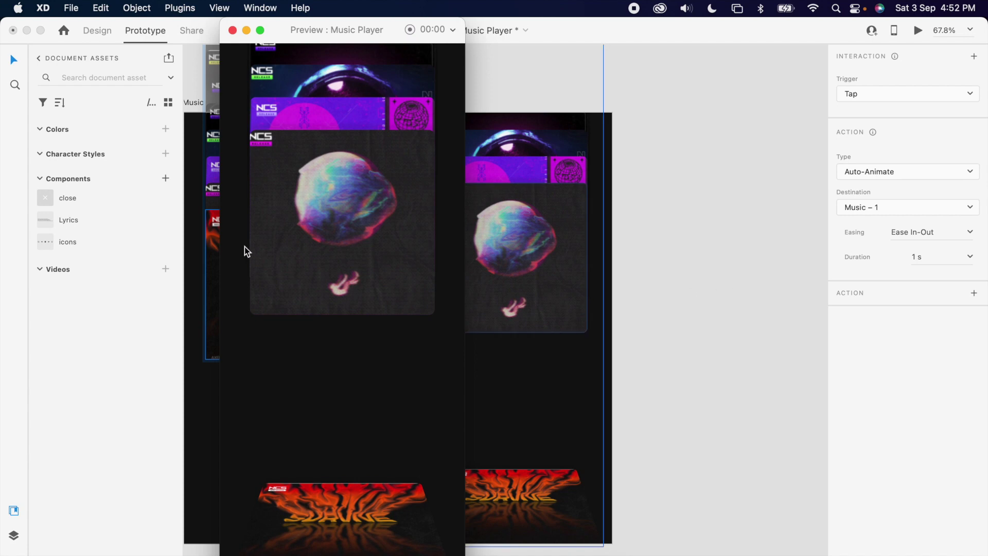
click(232, 30)
click(683, 135)
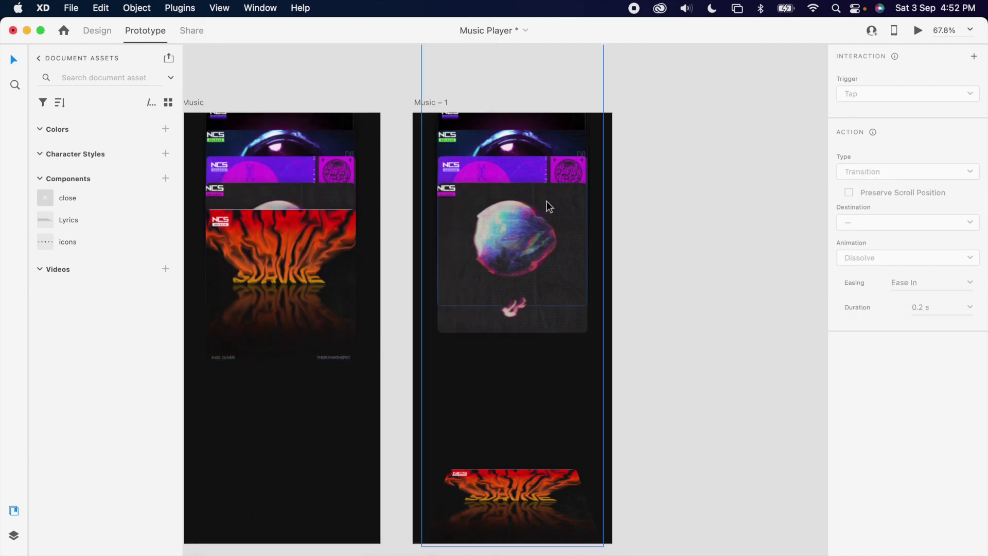
Step: Duplicate the Music – 1 artboard and return to Design mode
click(429, 102)
key(super+d)
click(100, 31)
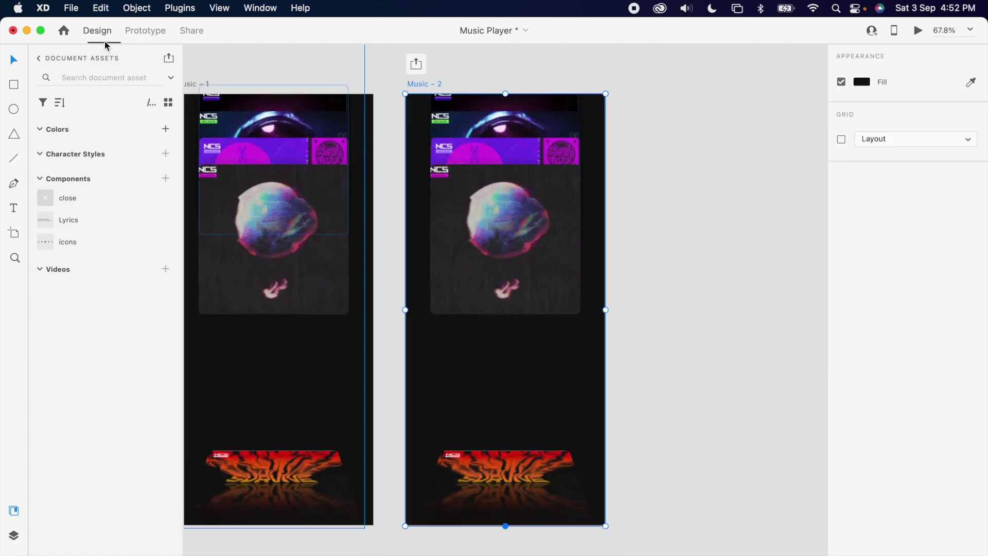
Step: In Music – 2, move the dark planet cover down to Y 604 and set its Z position to 1
click(533, 264)
drag(545, 238, 554, 451)
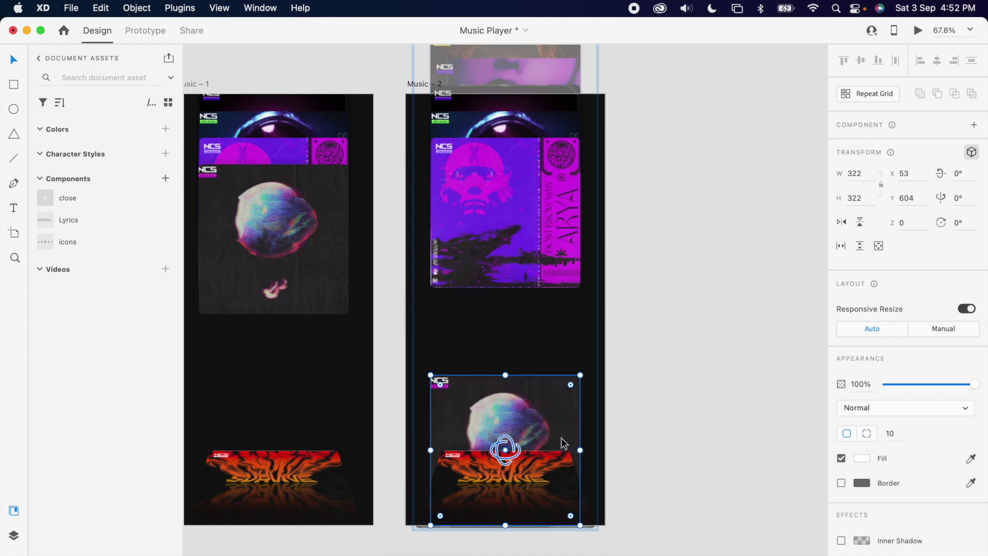
click(608, 435)
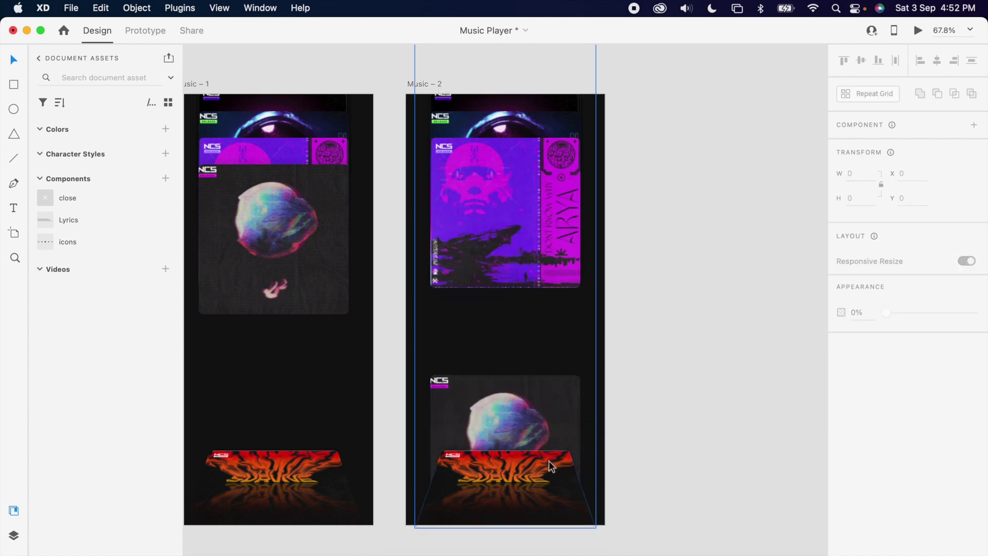
click(553, 429)
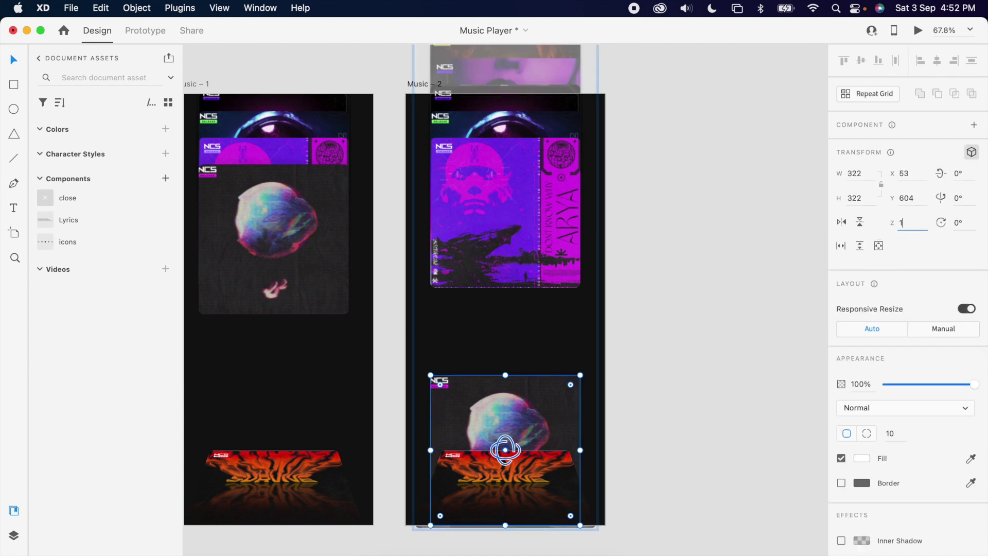
text(1)
key(Return)
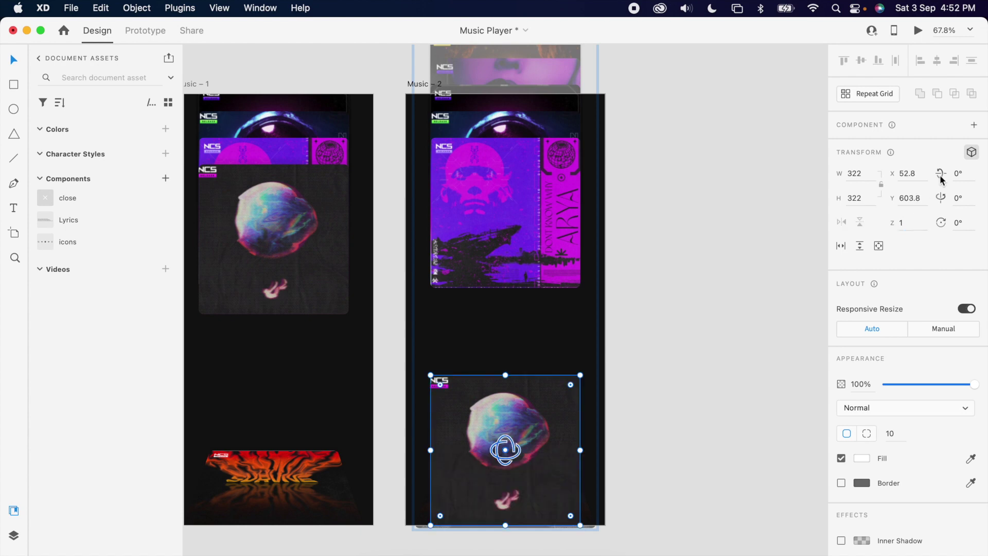
Step: Tilt the planet cover 60° around the X axis and lower it to about Y 718
click(960, 173)
text(60)
key(Return)
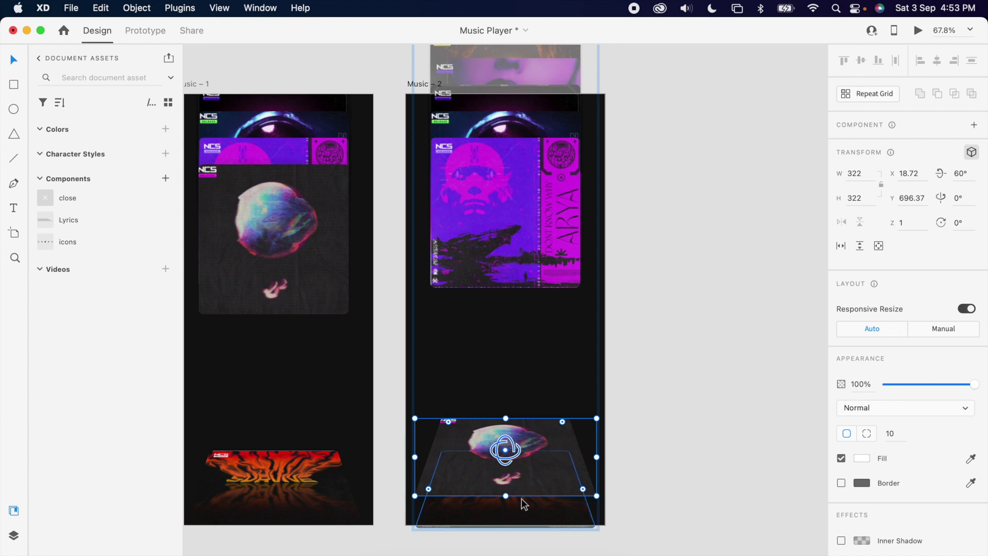
drag(522, 500, 525, 509)
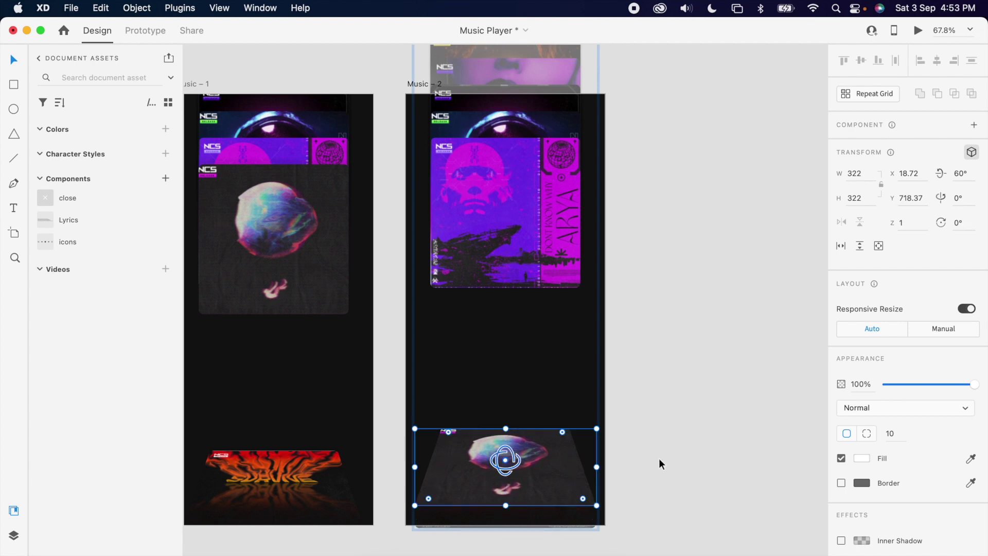
click(665, 454)
Step: Duplicate the Music – 2 artboard
scroll(665, 454, down, 2)
click(455, 135)
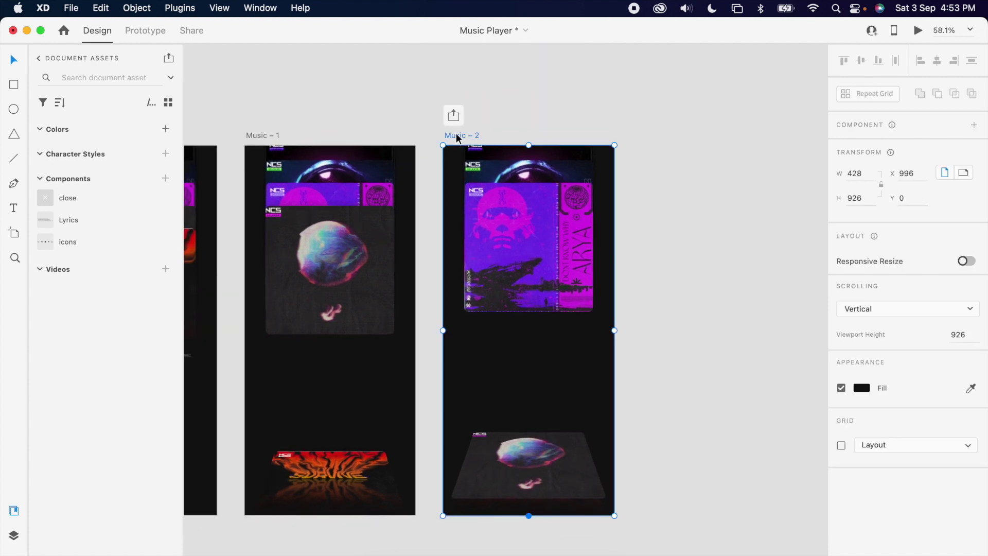
key(cmd+d)
scroll(746, 276, right, 4)
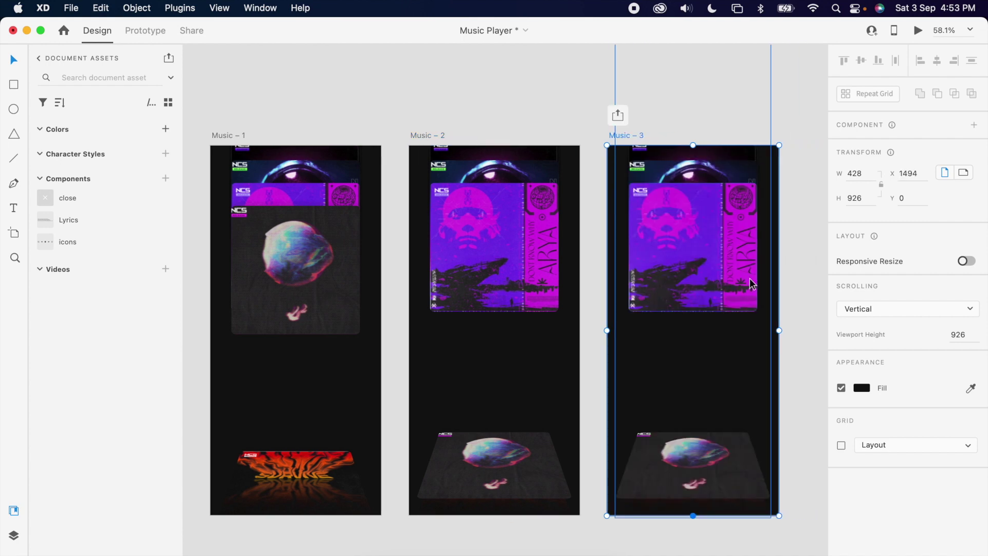
Step: In Music – 3, move the purple cover down to Y 511 and set its Z position to 2
click(616, 279)
drag(616, 279, 650, 452)
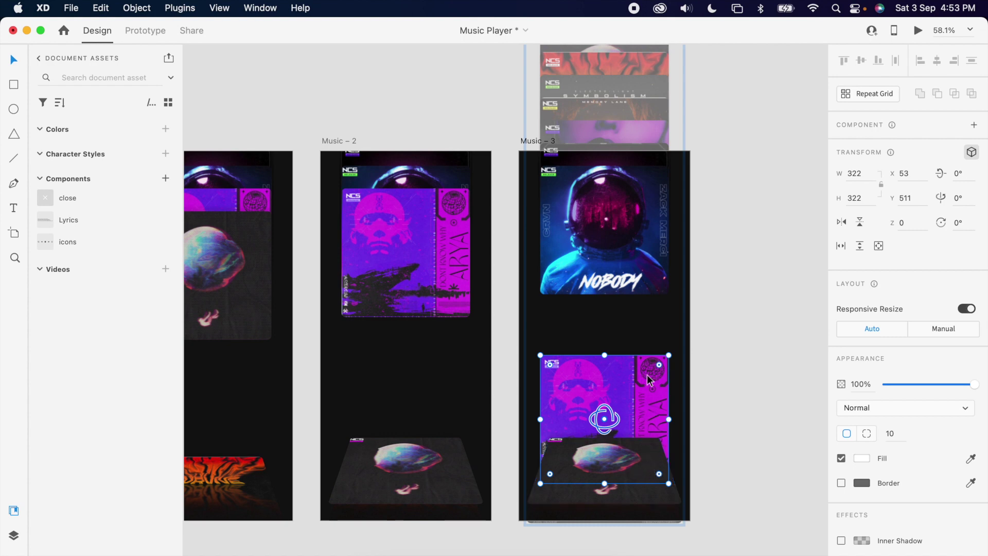
click(917, 230)
key(Return)
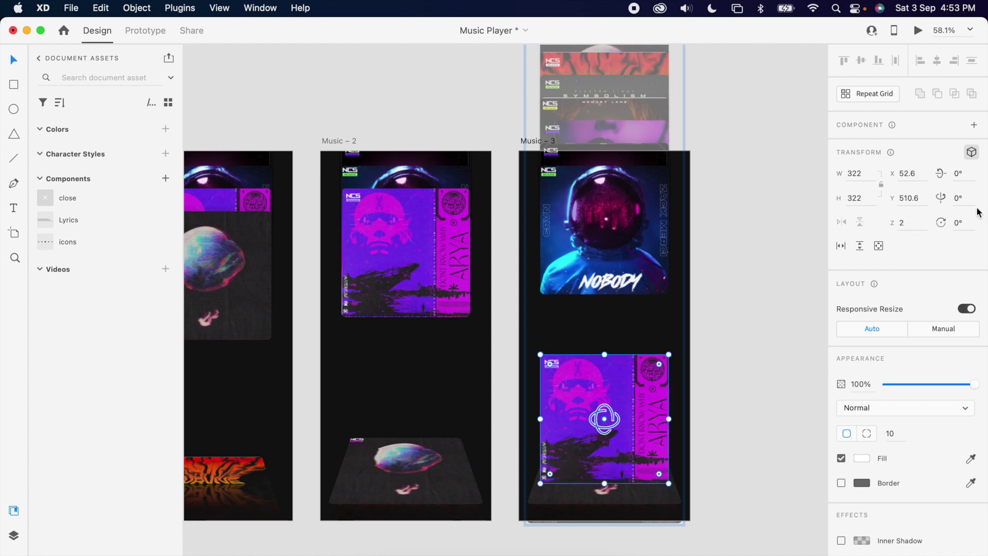
Step: Tilt the purple cover in Music – 3 by 60° around the X axis and lower it to about Y 683
click(962, 172)
text(60)
key(Return)
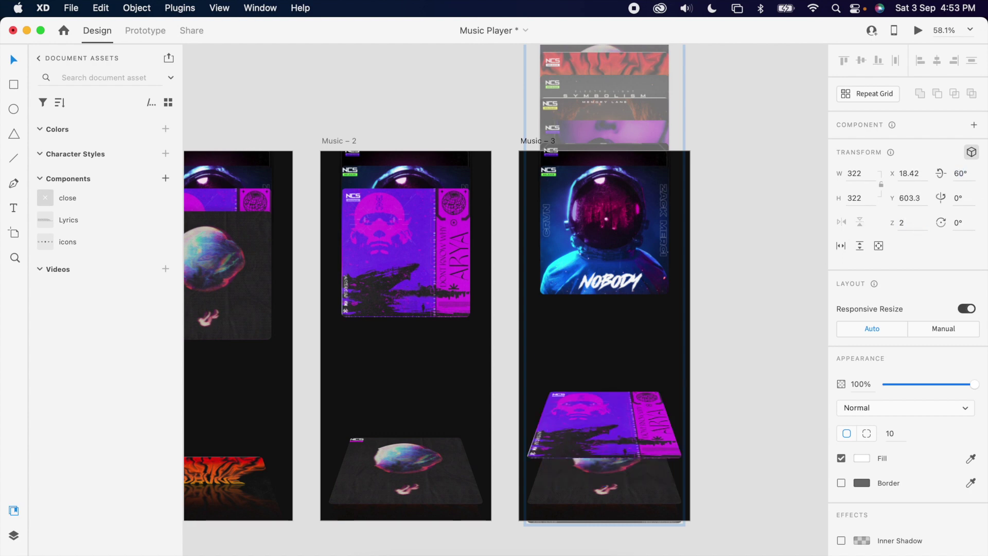
drag(643, 439, 643, 473)
click(739, 386)
scroll(730, 378, right, 5)
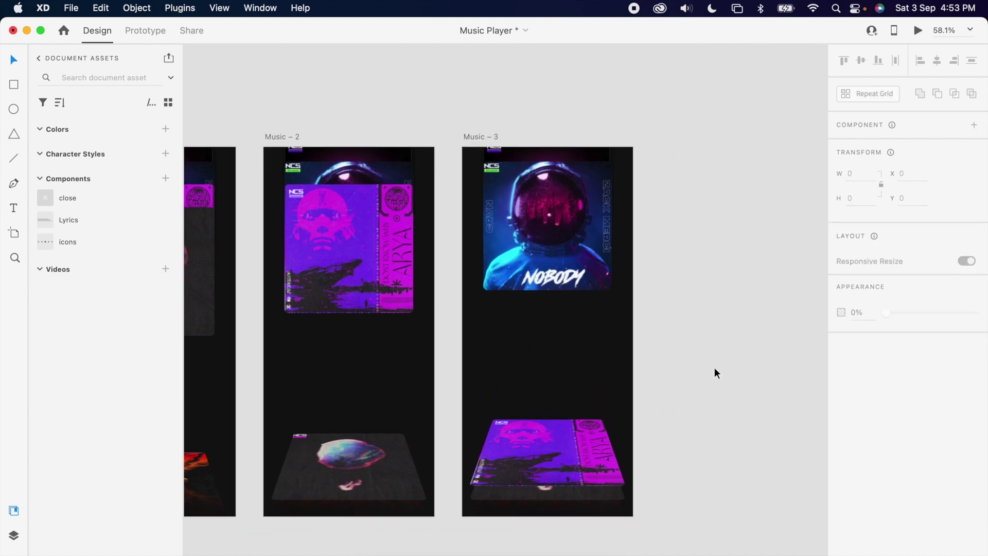
Step: Duplicate the Music – 3 artboard
click(445, 150)
key(super+d)
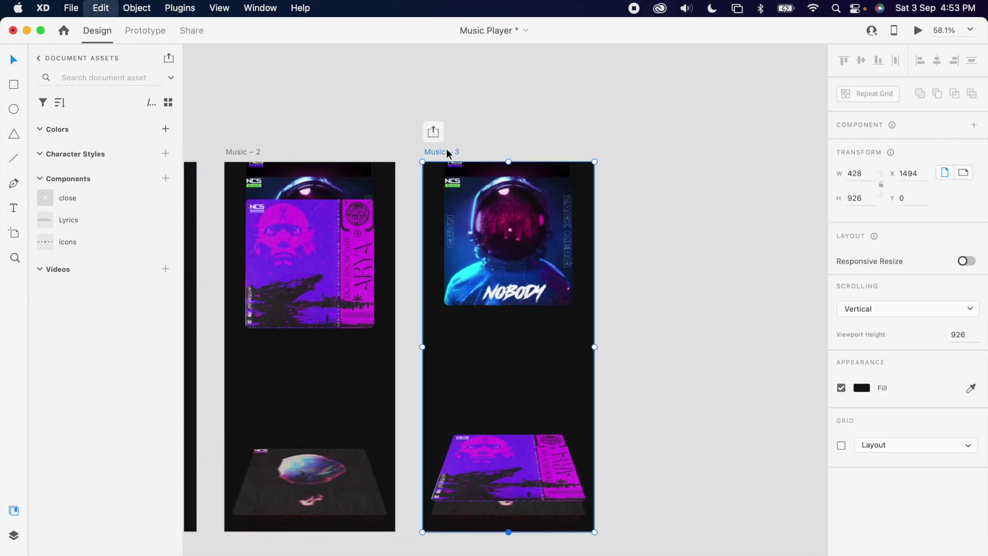
scroll(765, 362, right, 5)
Step: In Music – 4, move the astronaut cover down to about Y 493 and set its Z position to 3
click(590, 267)
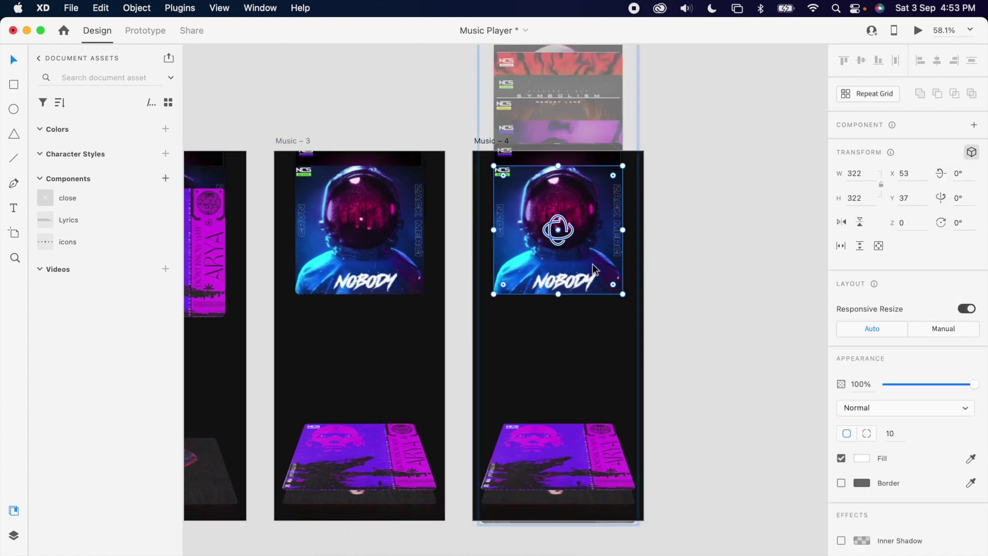
drag(593, 263, 587, 439)
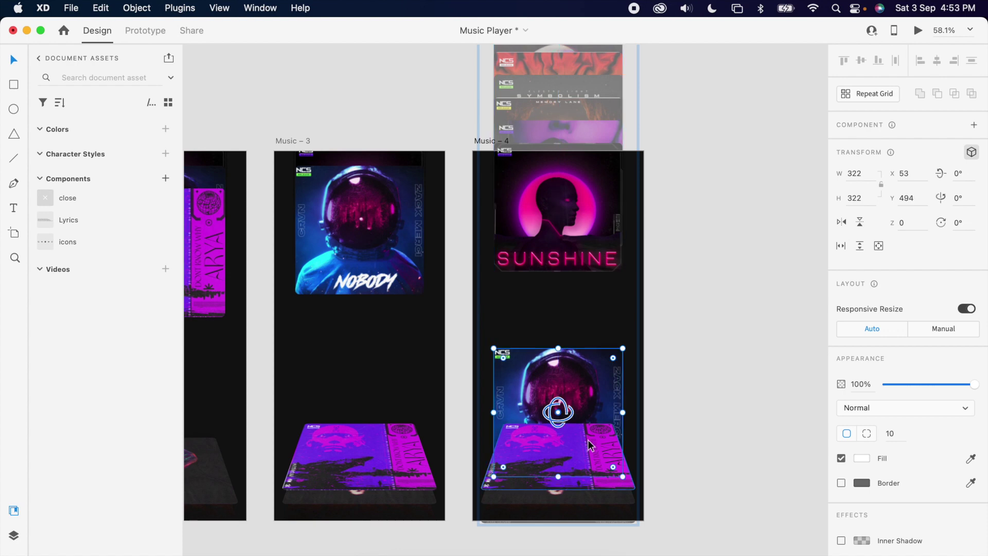
click(915, 224)
key(Return)
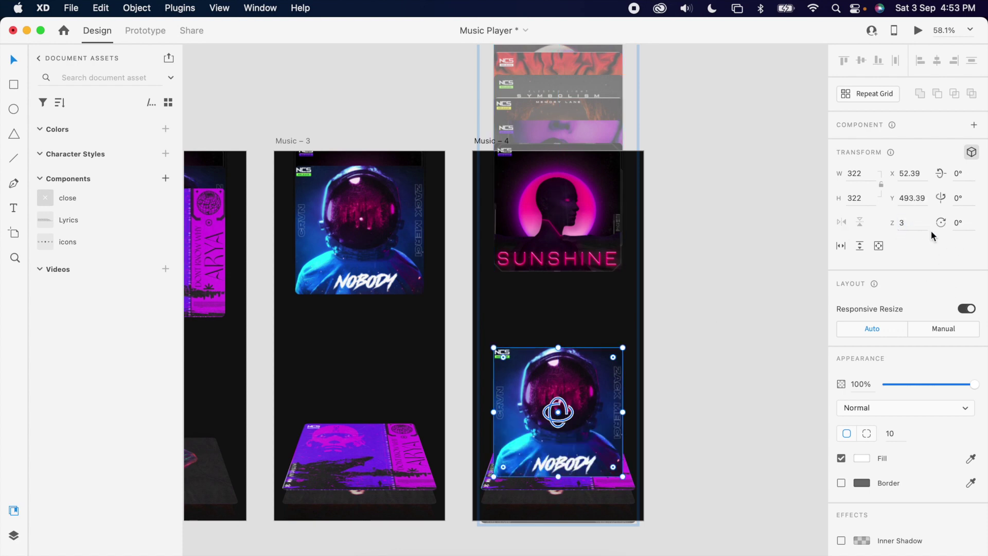
Step: Tilt the astronaut cover 60° around the X axis and lower it onto the tilted purple cover
key(Return)
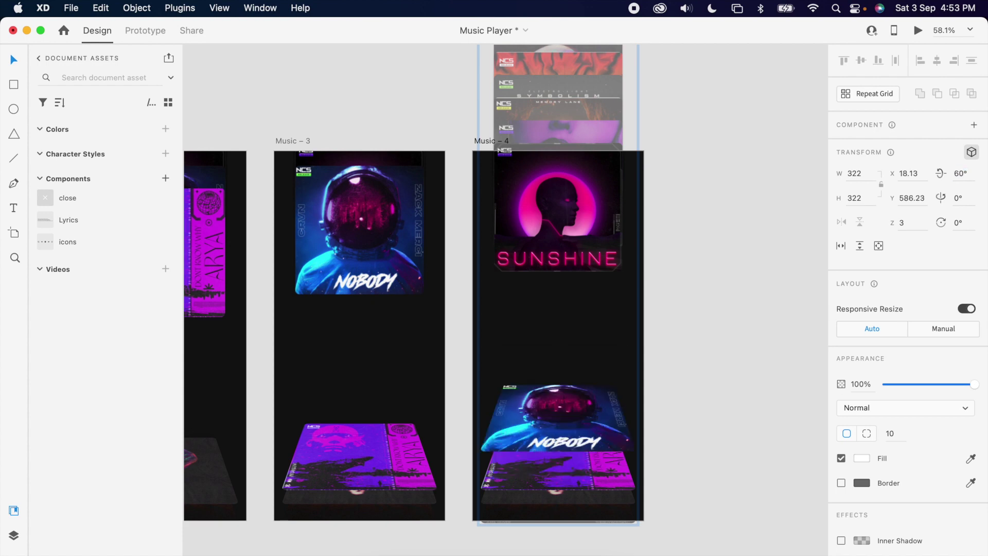
drag(582, 443, 580, 462)
click(706, 388)
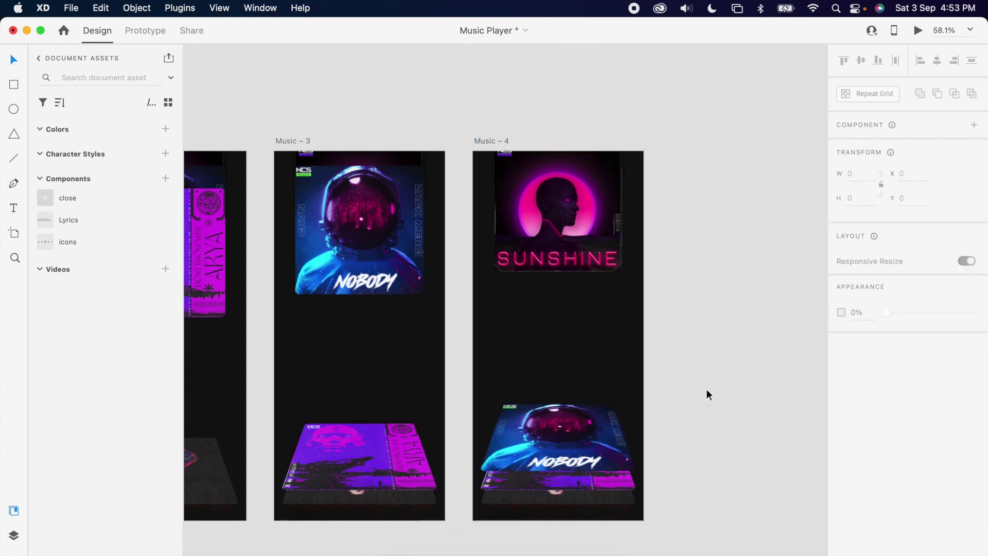
Step: Link the planet cover in Music – 1 to Music – 2 and the upright purple cover in Music – 2 to Music – 3 with Tap Auto-Animate interactions
scroll(706, 384, left, 3)
scroll(707, 383, down, 1)
scroll(707, 378, down, 5)
scroll(622, 362, left, 3)
scroll(623, 362, down, 1)
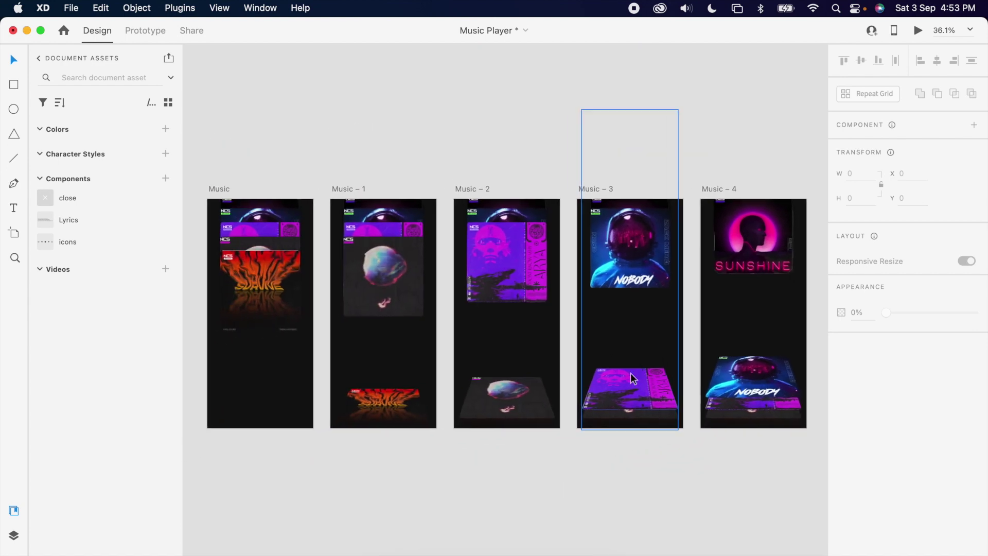
click(145, 30)
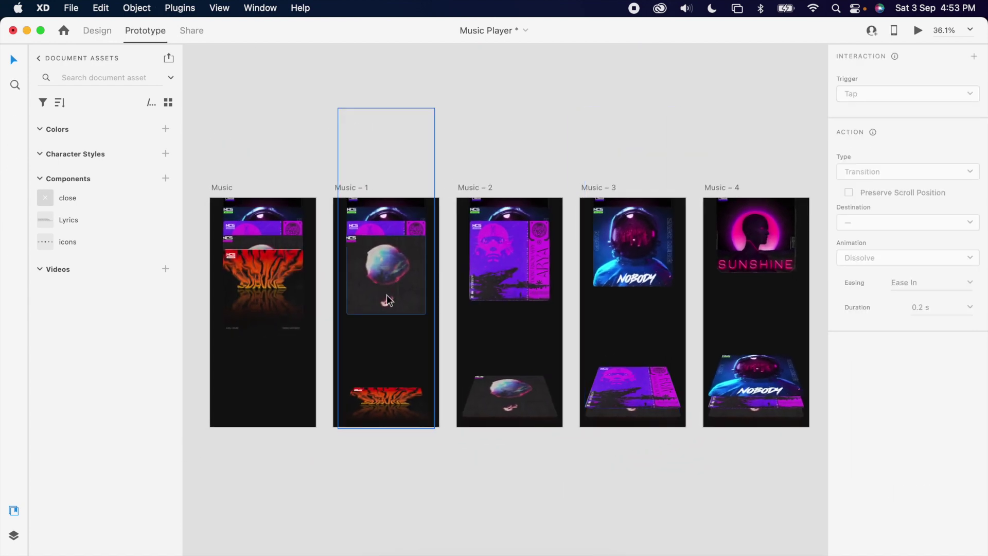
click(386, 273)
drag(426, 275, 504, 380)
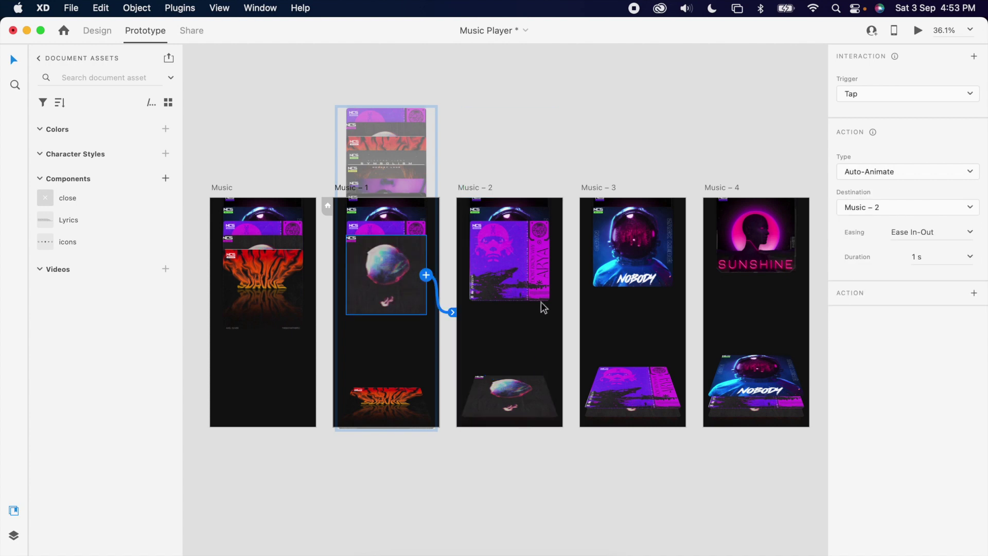
click(546, 270)
drag(549, 261, 627, 396)
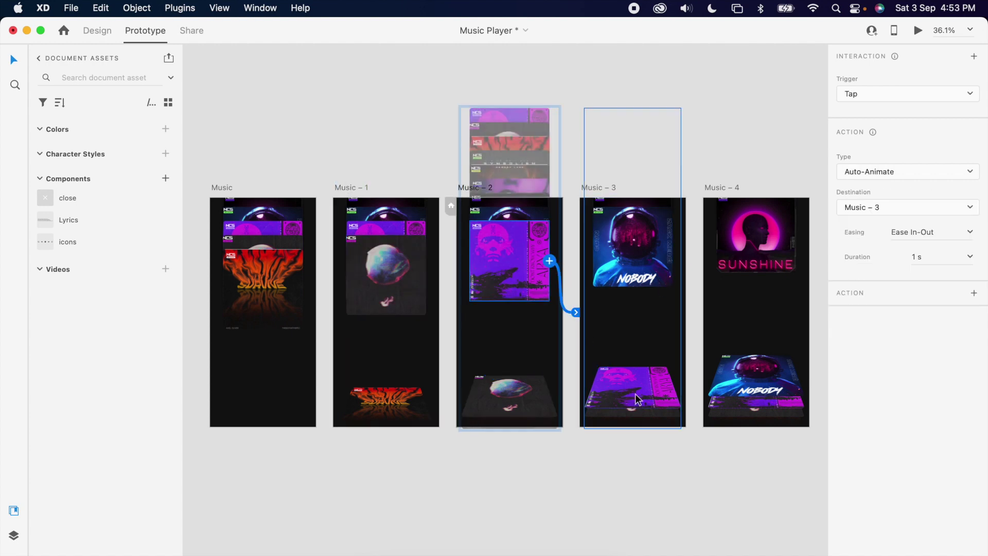
Step: Link the tilted front covers in Music – 3, Music – 2 and Music – 1 each back to the preceding artboard
click(666, 394)
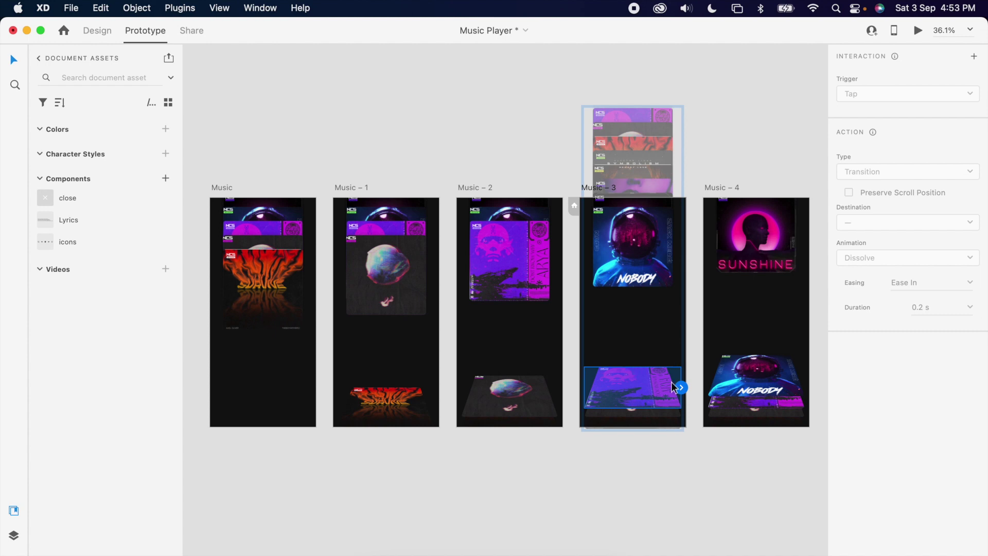
drag(680, 387, 513, 320)
click(540, 391)
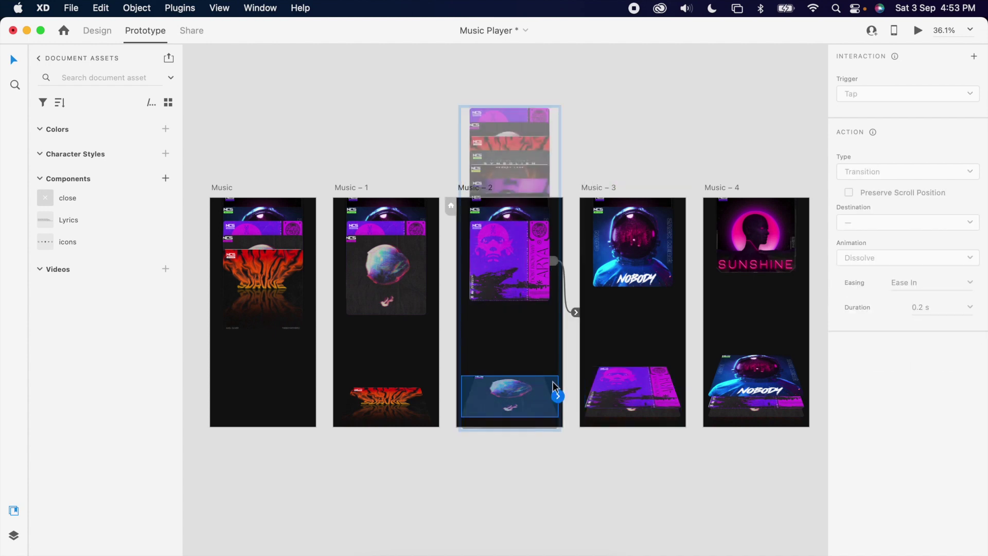
drag(557, 396, 383, 339)
click(391, 399)
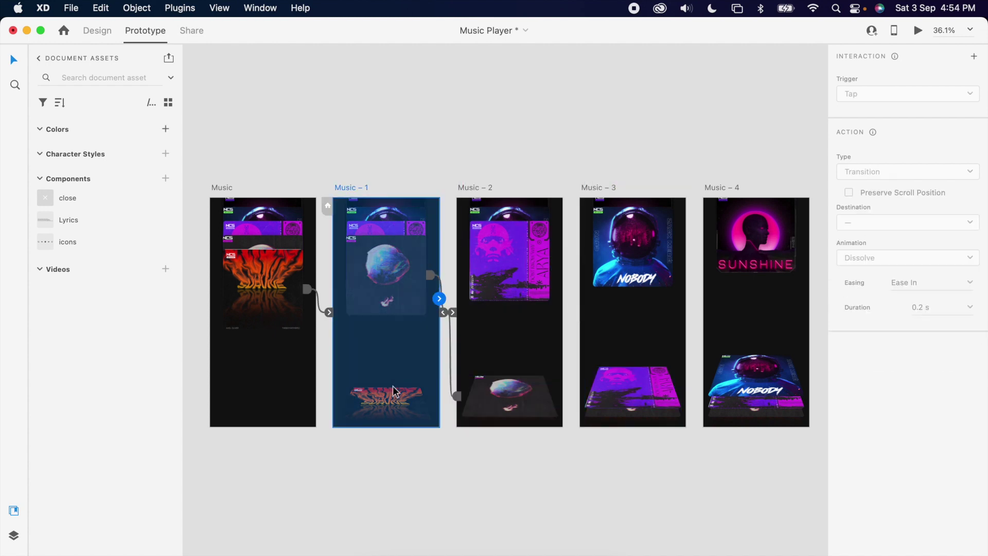
drag(434, 408, 279, 333)
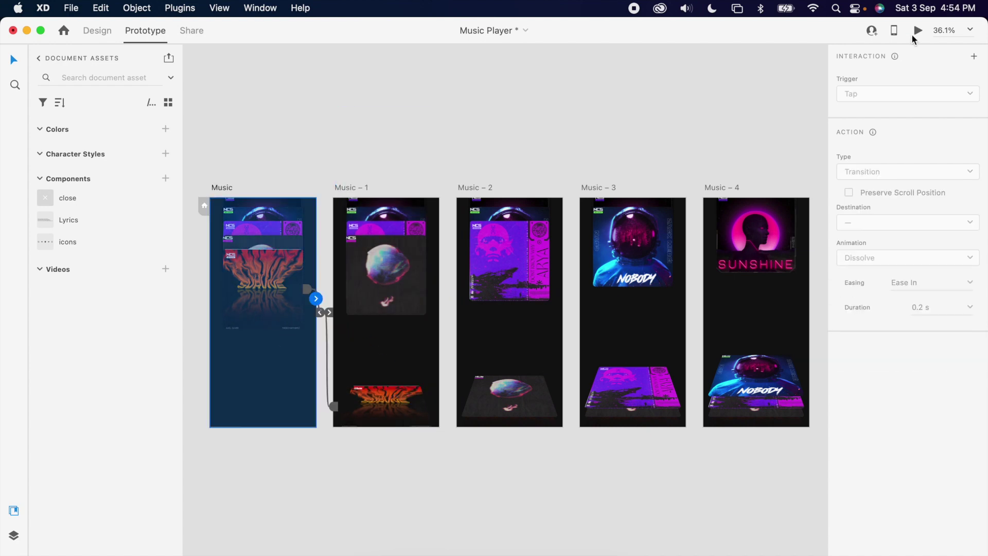
Step: Preview the prototype, tap through the flame, planet and purple covers, and close the preview
click(918, 31)
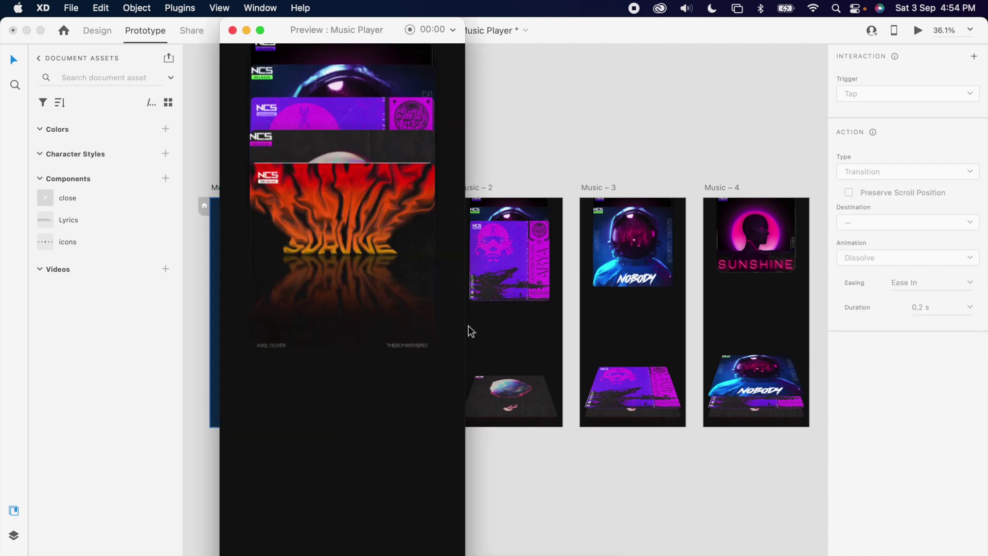
click(392, 269)
click(414, 261)
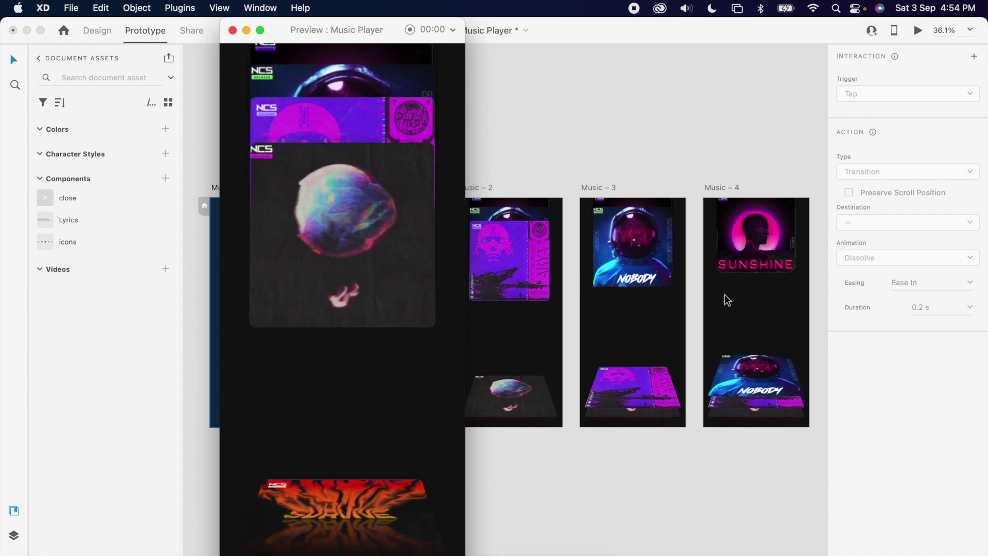
click(390, 253)
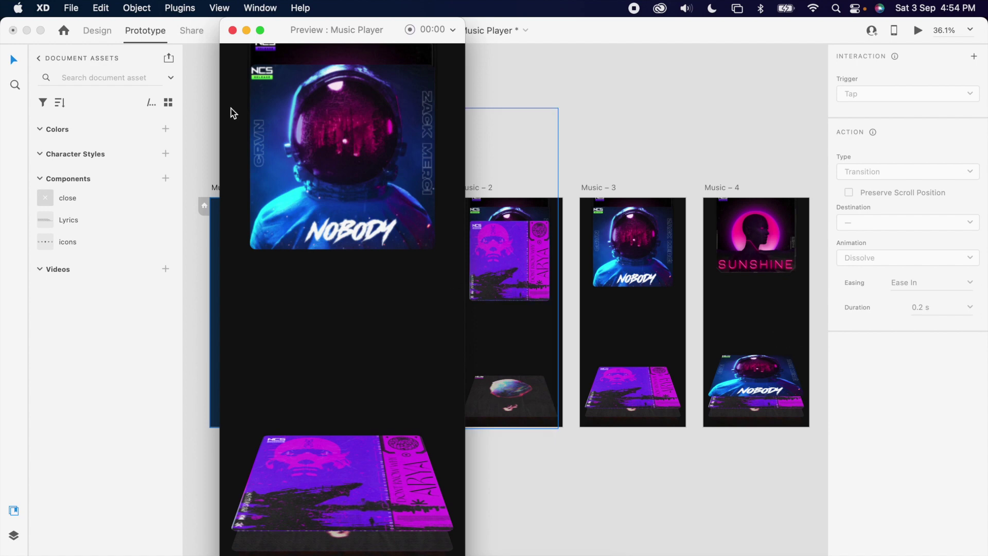
click(232, 29)
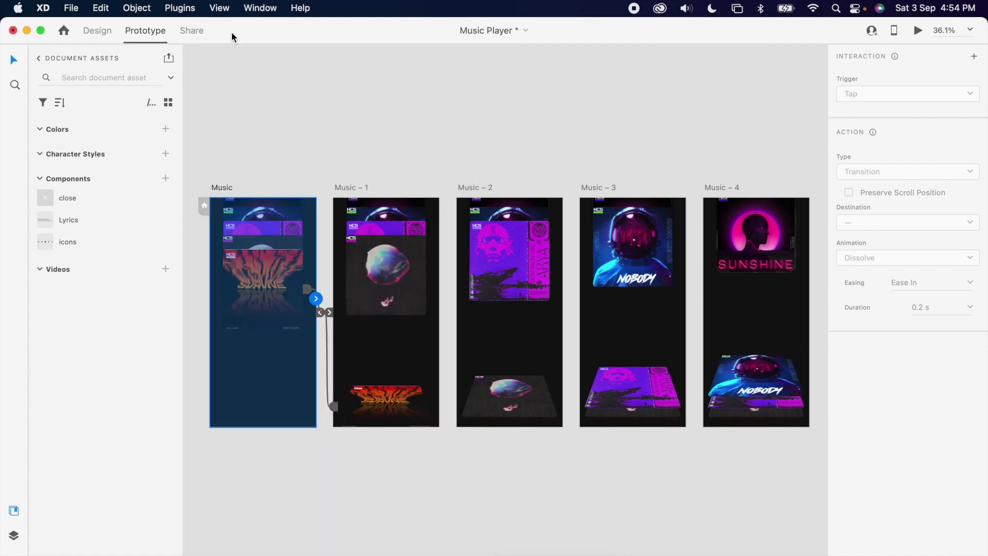
Step: Select all the upright covers in Music – 1 and nudge the stack down, closer to the tilted flame cover
click(578, 154)
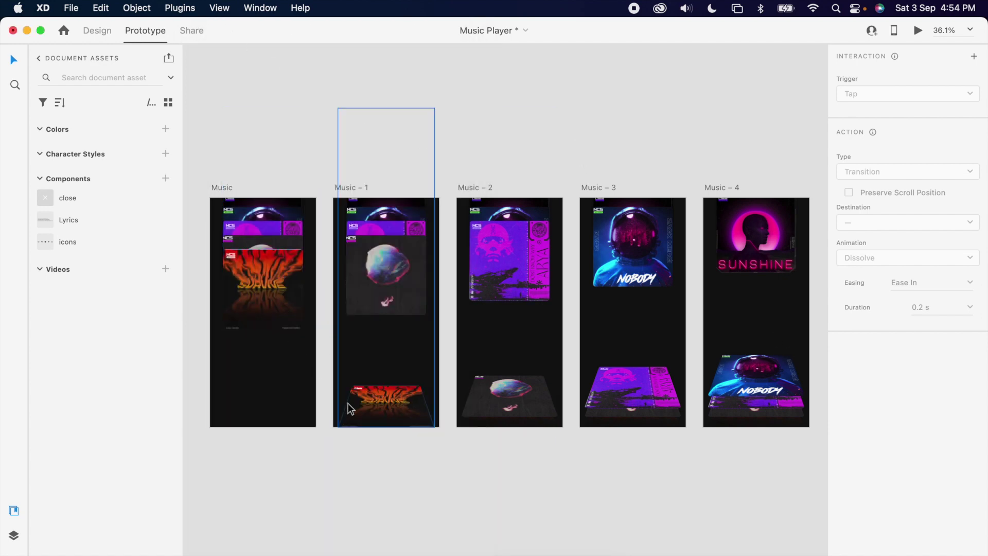
click(378, 242)
drag(390, 327, 383, 100)
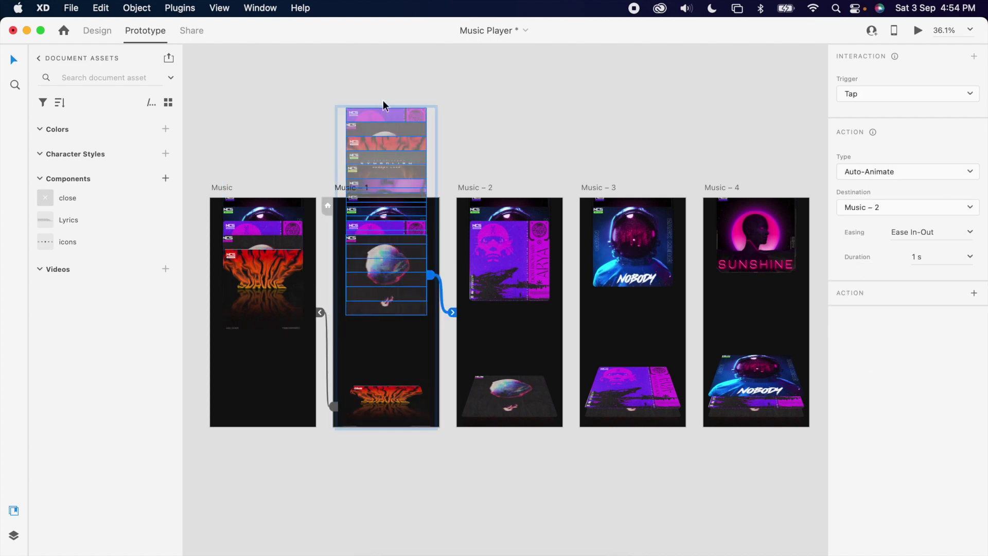
key(shift+Down)
key(shift+Down)
key(shift+Down)
key(shift+Down)
key(shift+Down)
key(shift+Down)
key(shift+Down)
key(shift+Down)
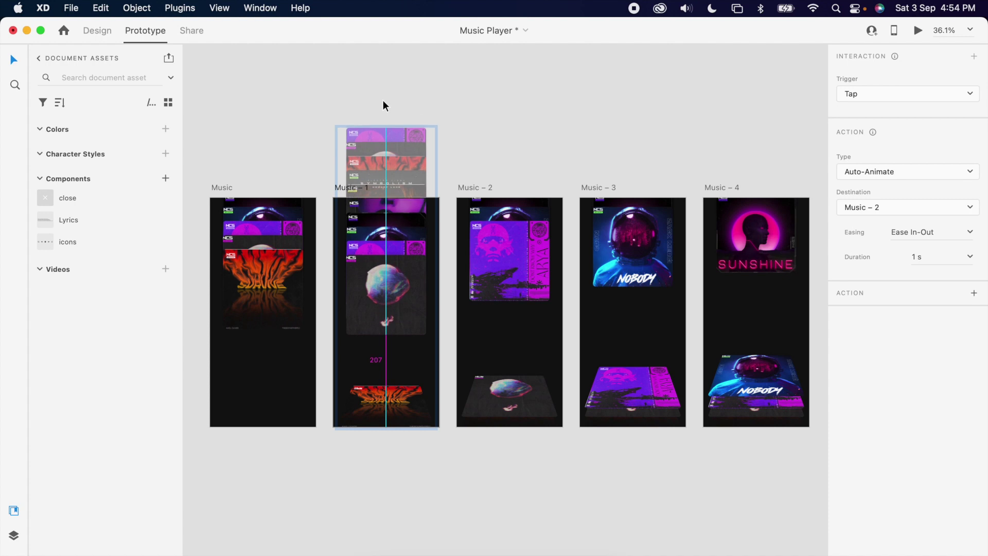
scroll(383, 101, up, 1)
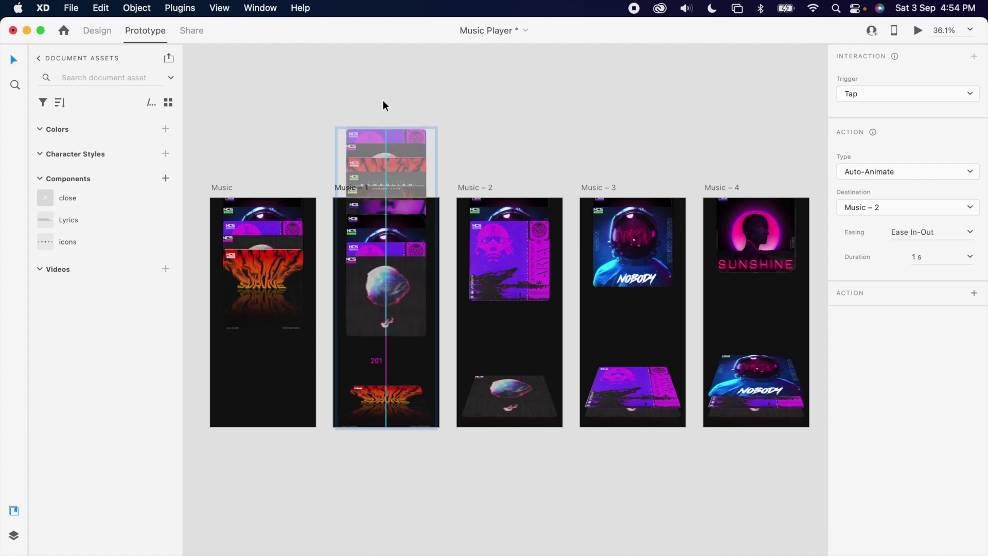
Step: In Music – 2, select the upright covers and nudge them down until the front cover roughly lines up with the one in Music – 1
click(97, 31)
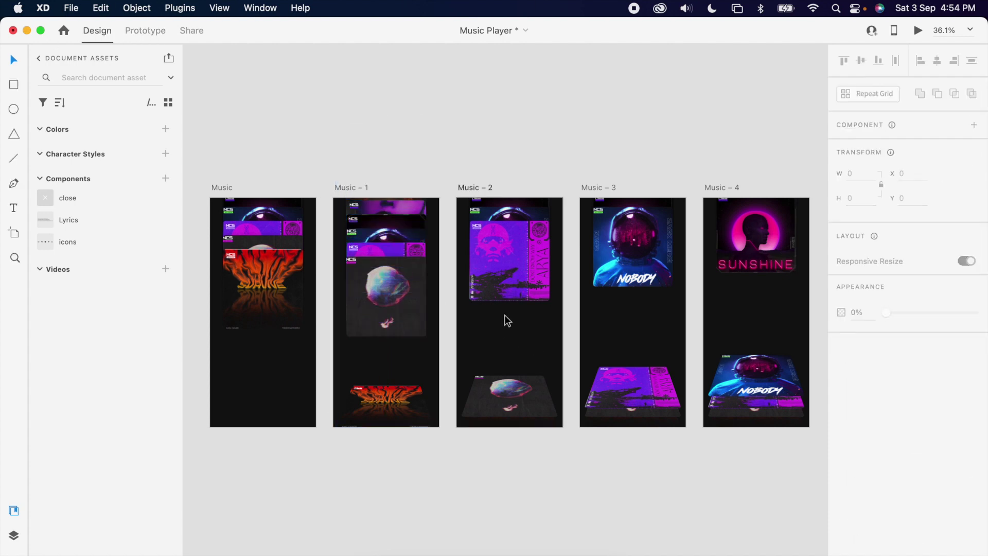
click(522, 289)
double_click(529, 226)
drag(519, 348, 512, 95)
key(shift+Down)
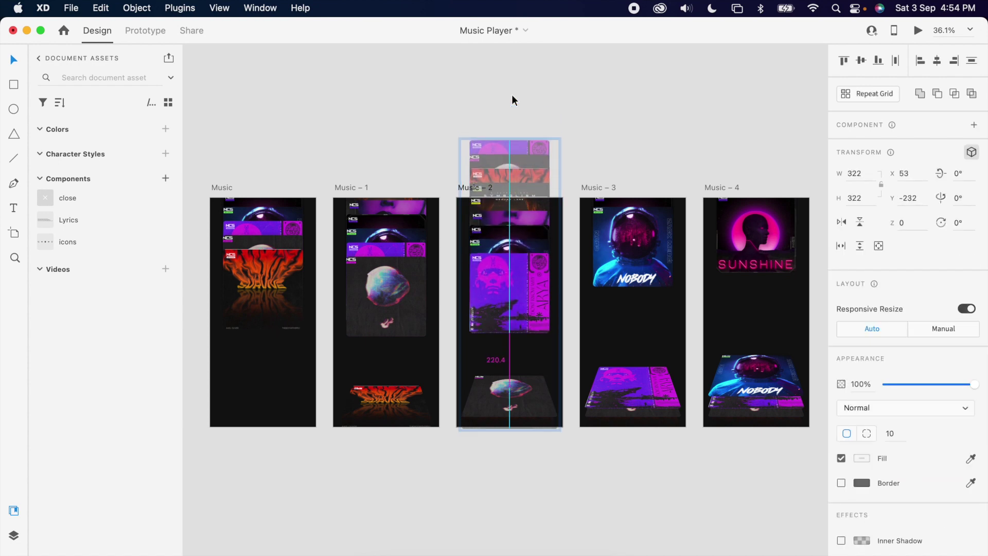
Step: Select the upright covers in Music – 3 and nudge the stack down to Y -152
click(650, 322)
drag(651, 321, 612, 92)
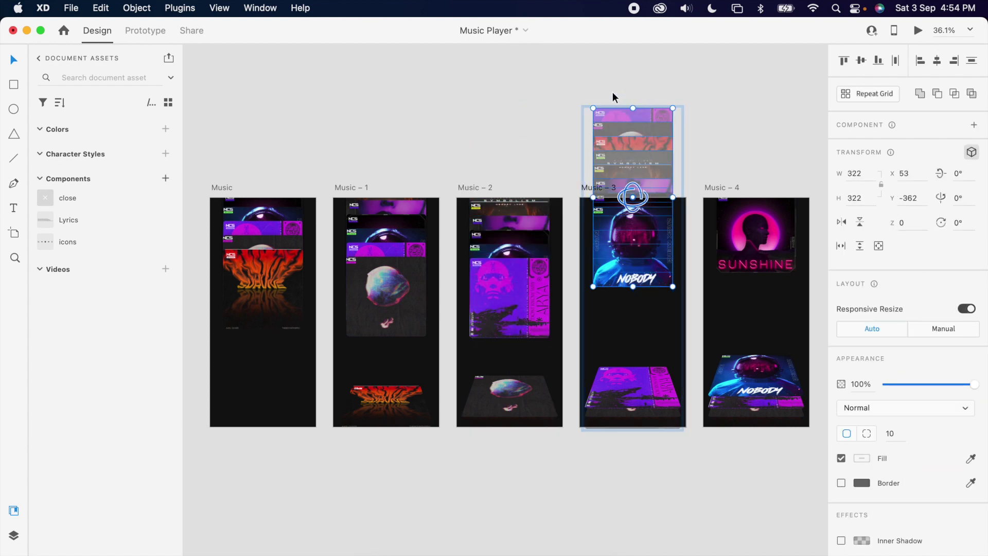
key(shift+Down)
key(shift+Down)
key(shift+Down)
key(shift+Down)
key(shift+Down)
key(shift+Down)
key(shift+Down)
key(shift+Down)
key(shift+Down)
key(shift+Down)
key(shift+Down)
key(shift+Down)
key(shift+Down)
key(shift+Down)
key(shift+Down)
key(shift+Down)
key(shift+Down)
key(shift+Down)
key(shift+Down)
key(shift+Down)
key(shift+Down)
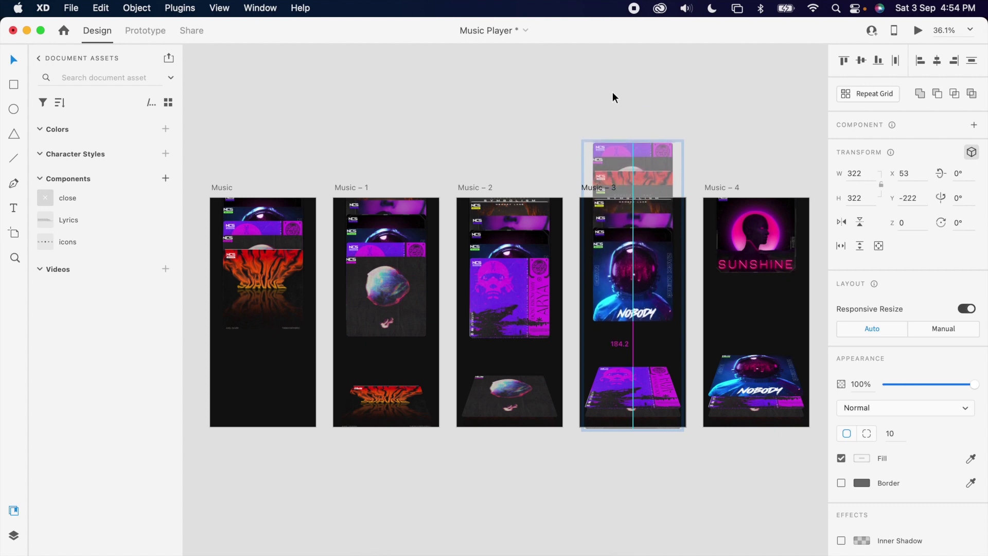
Step: Select the upright covers in Music – 4 and nudge the stack down to Y -92
scroll(613, 91, right, 3)
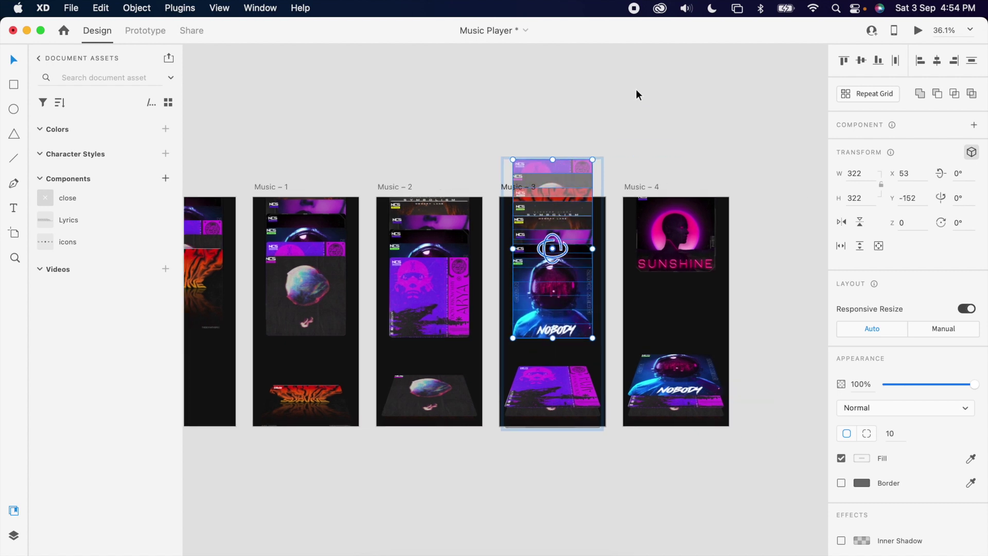
double_click(674, 296)
drag(674, 295, 687, 91)
key(shift+Down)
key(shift+Down)
key(shift+Down)
key(shift+Down)
key(shift+Down)
key(shift+Down)
key(shift+Down)
key(shift+Down)
key(shift+Down)
key(shift+Down)
key(shift+Down)
key(shift+Down)
key(shift+Down)
key(shift+Down)
key(shift+Down)
key(shift+Down)
key(shift+Down)
key(shift+Down)
key(shift+Down)
key(shift+Down)
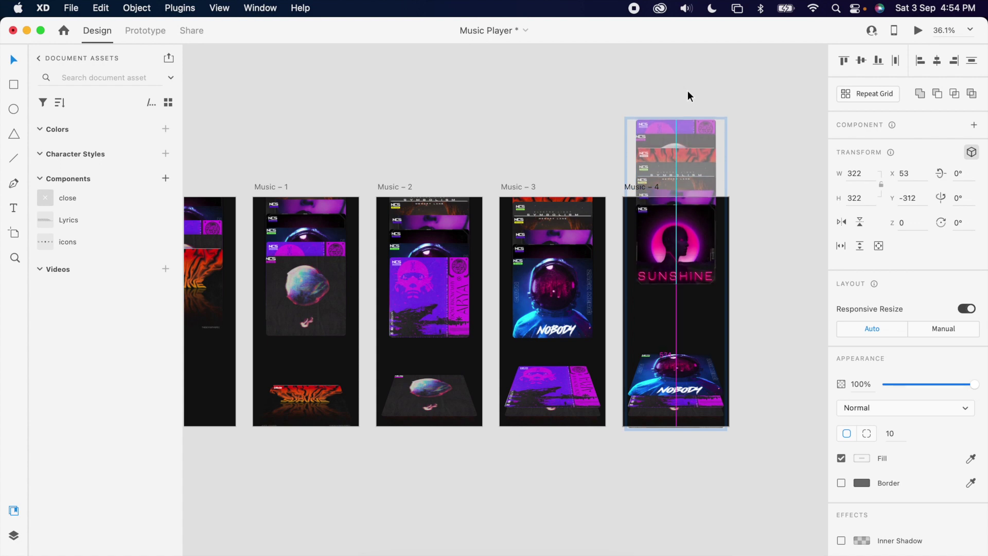
Step: Place a copy of the Music – 3 artboard directly below the original at about Y 1101
scroll(486, 292, down, 3)
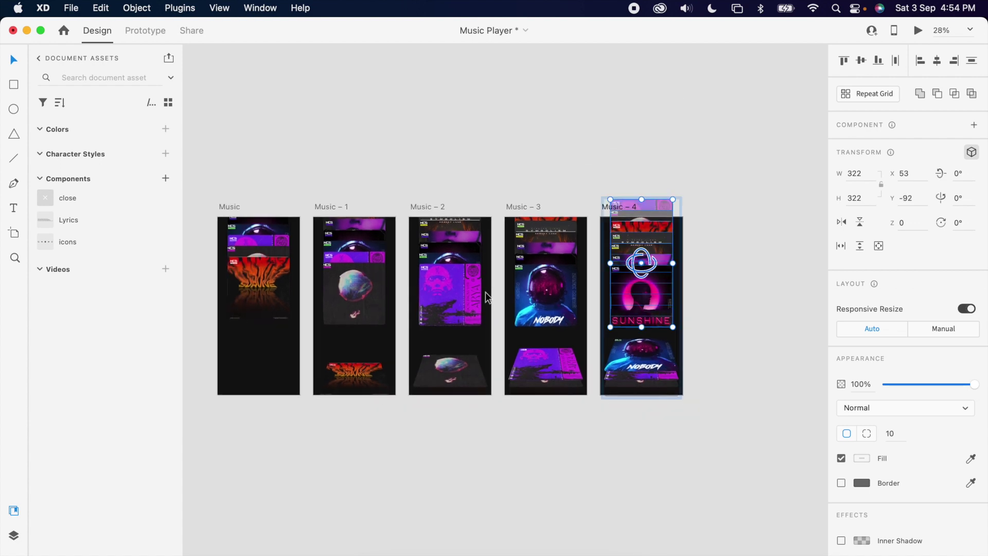
scroll(486, 292, left, 1)
click(295, 318)
click(550, 207)
drag(544, 207, 542, 414)
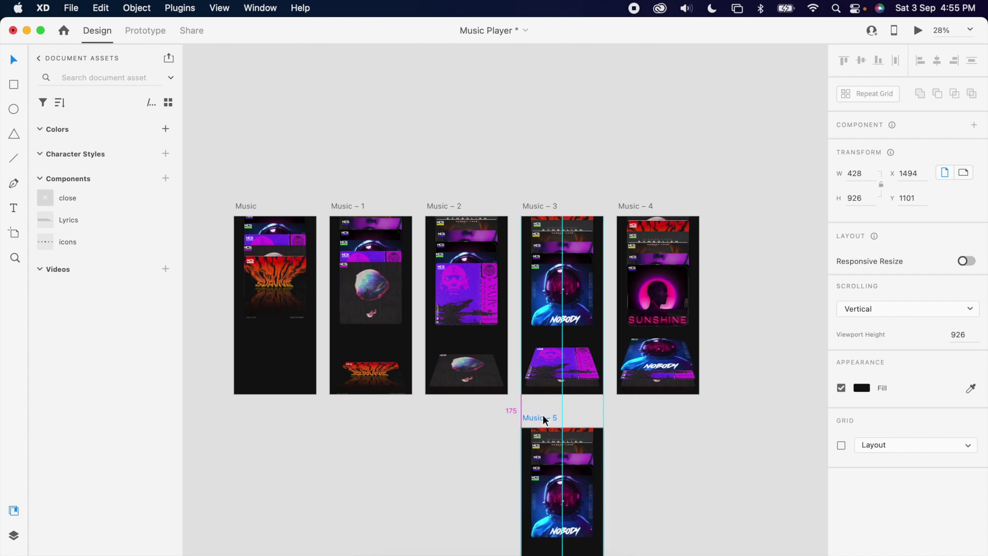
click(612, 440)
Step: Move the tilted covers in Music – 5 down past the artboard's lower edge, to about Y 1031
scroll(628, 440, down, 5)
scroll(551, 366, up, 2)
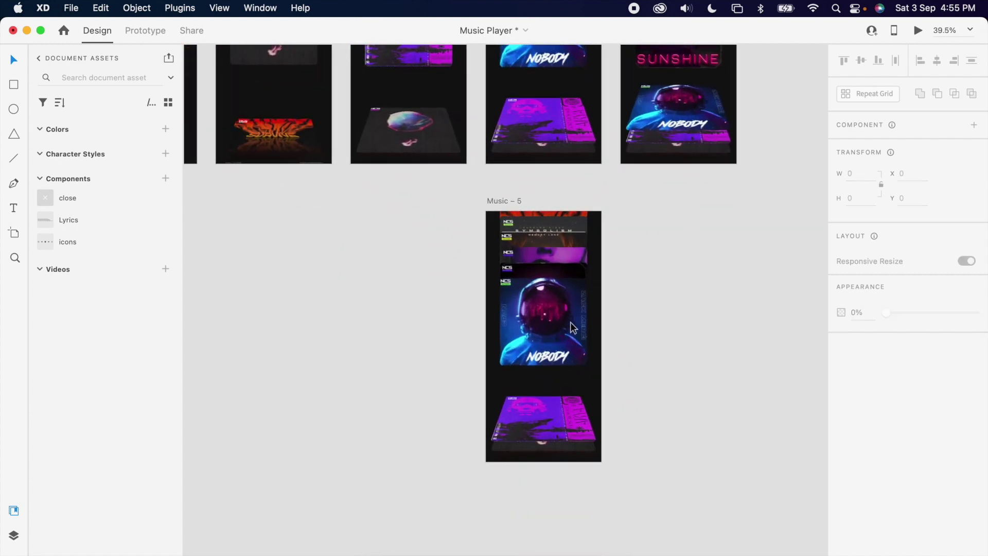
click(555, 421)
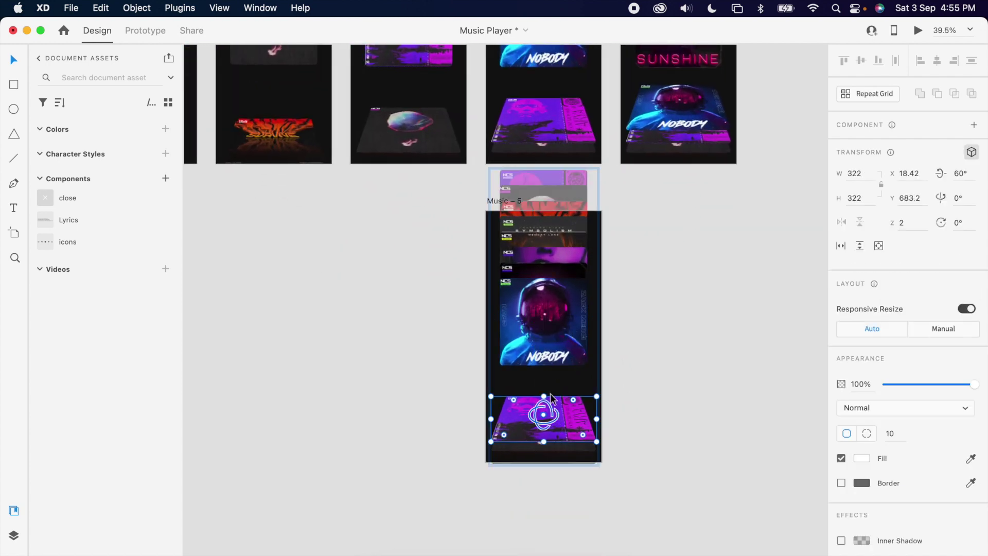
drag(552, 384, 554, 474)
drag(569, 412, 573, 502)
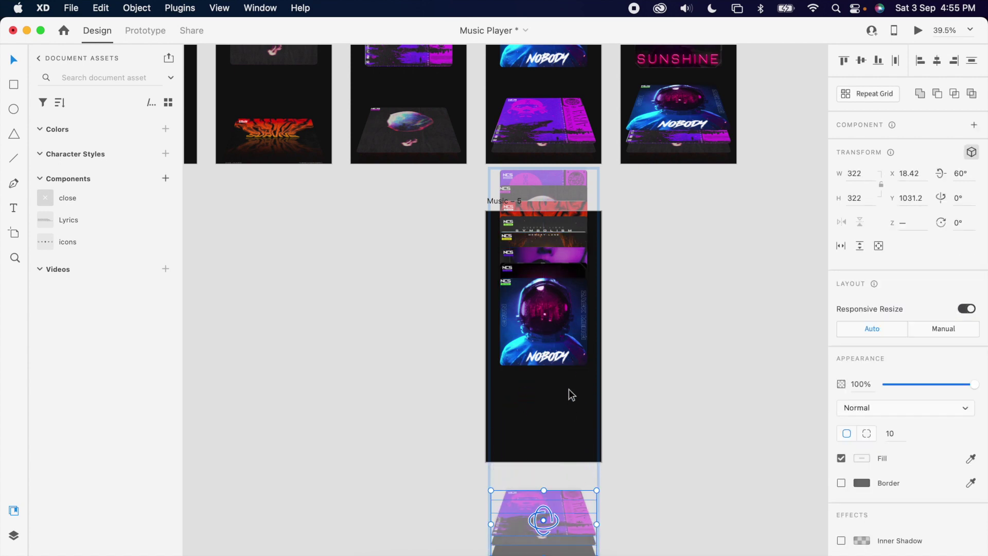
Step: Move the remaining upright covers in Music – 5 up beyond the artboard's upper edge, leaving only the Nobody cover inside
click(556, 291)
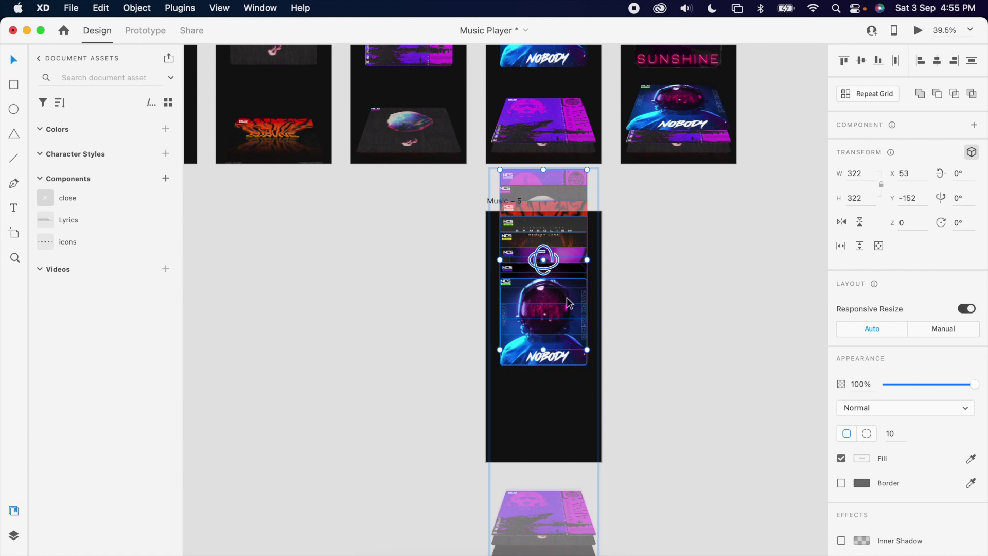
drag(575, 250, 566, 104)
click(670, 248)
scroll(556, 292, up, 5)
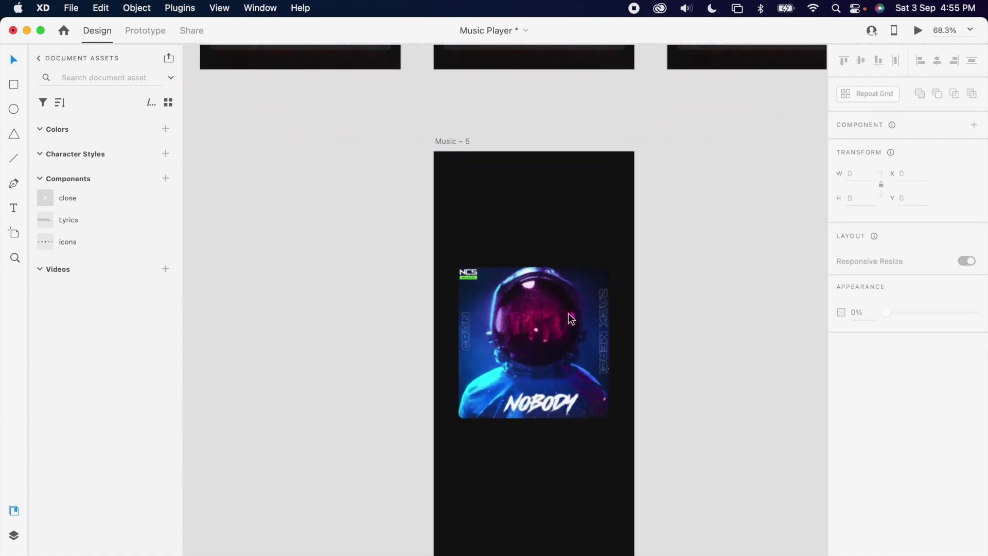
Step: Raise the Nobody cover in Music – 5 near the artboard's upper part and round its corners fully into a circle
double_click(568, 312)
drag(578, 345, 571, 249)
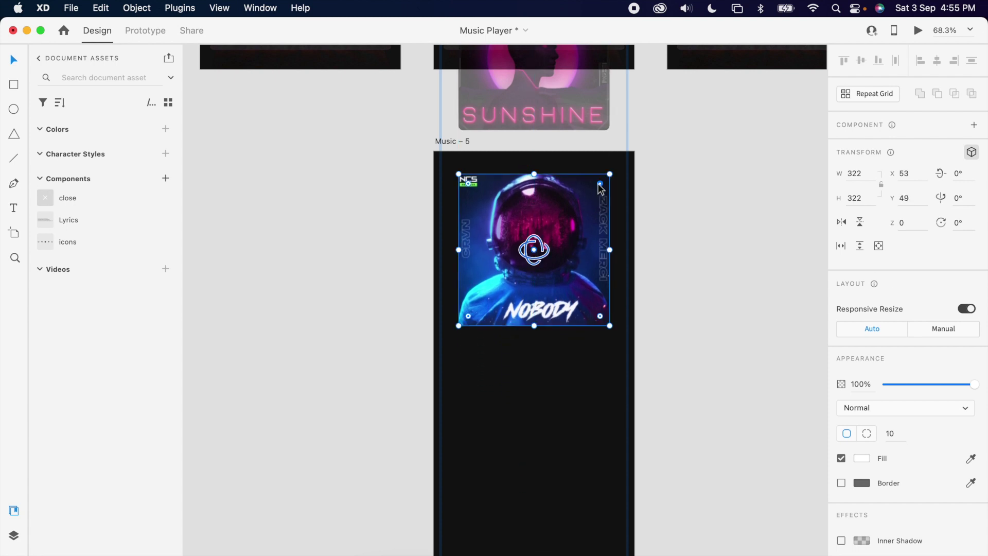
drag(599, 183, 556, 337)
click(712, 301)
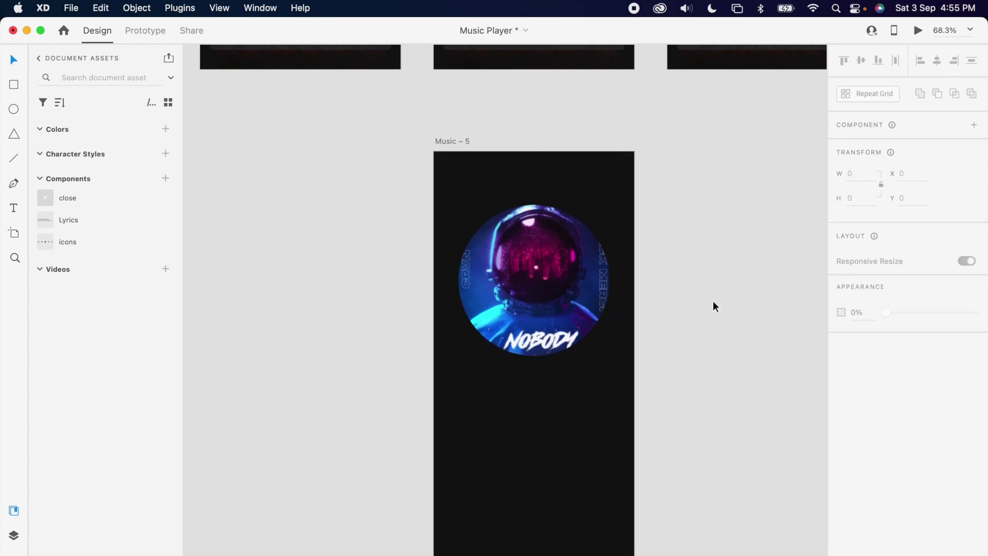
Step: Place the Lyrics component in the lower part of Music – 5, ungroup it, fill its text white and position it at X 56, Y 605
scroll(712, 306, down, 3)
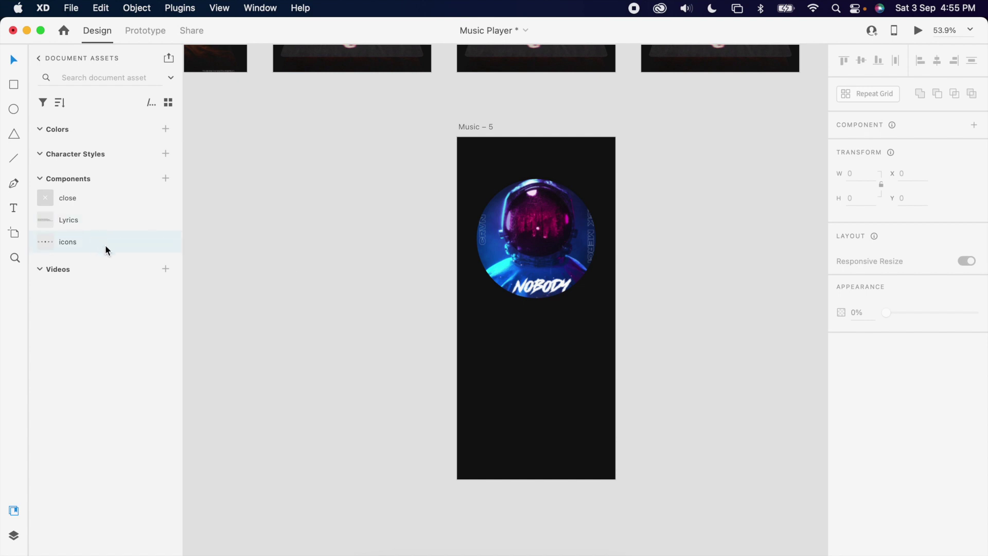
drag(553, 375, 551, 378)
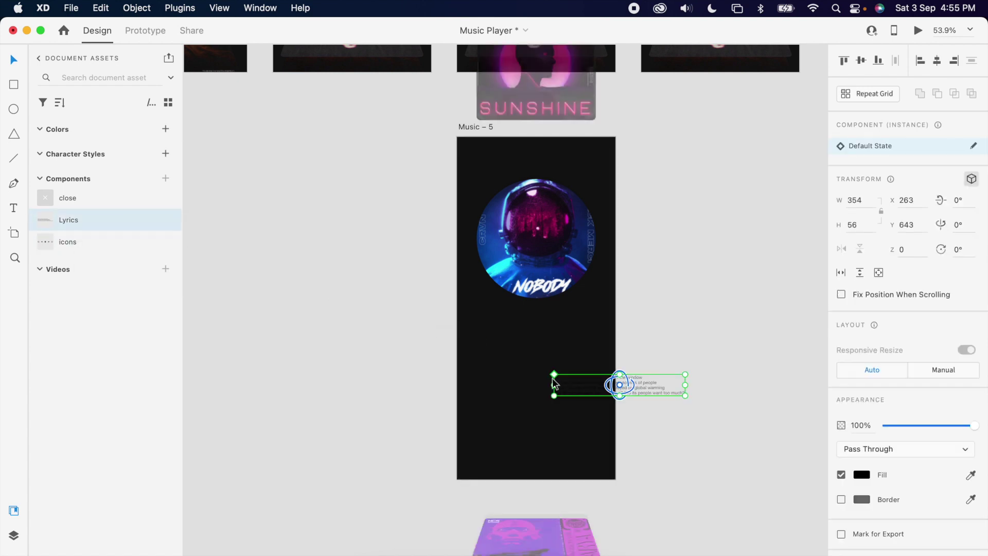
key(super+shift+g)
click(970, 153)
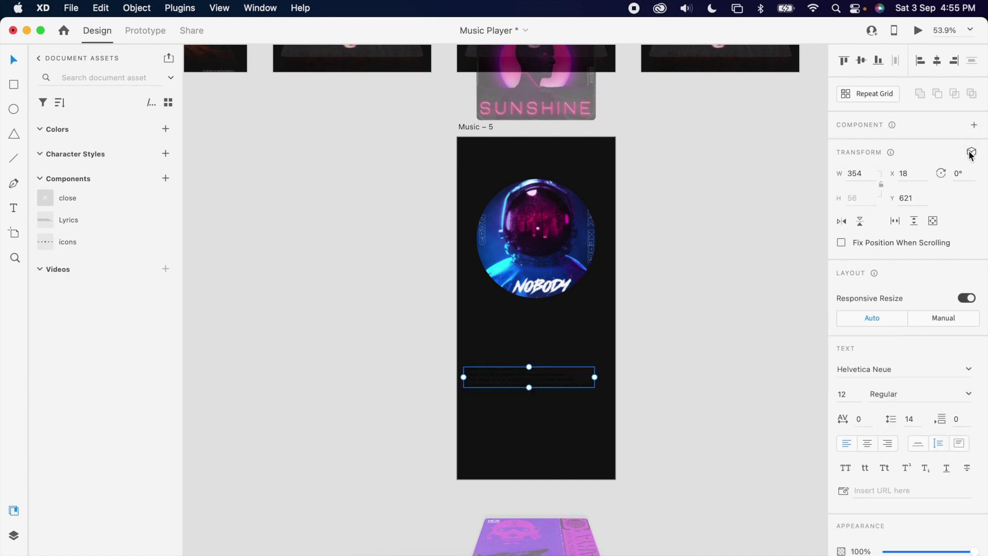
scroll(870, 467, down, 5)
click(862, 473)
drag(708, 411, 697, 398)
drag(527, 377, 541, 371)
Step: Set the lyrics text size to 42
click(915, 269)
click(844, 269)
key(shift+Up)
key(shift+Up)
key(shift+Up)
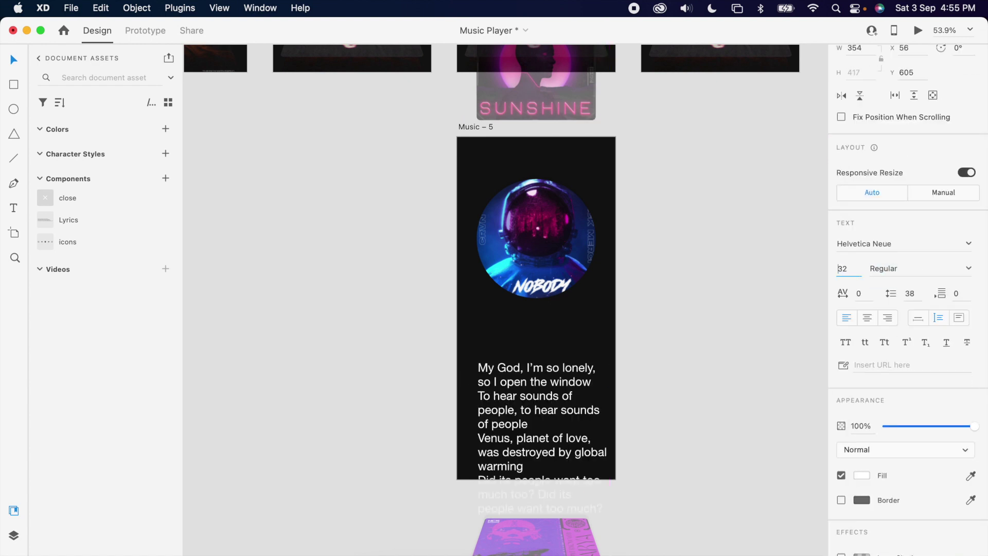
click(666, 409)
Step: Recolor the whole lyrics text dark grey
click(569, 394)
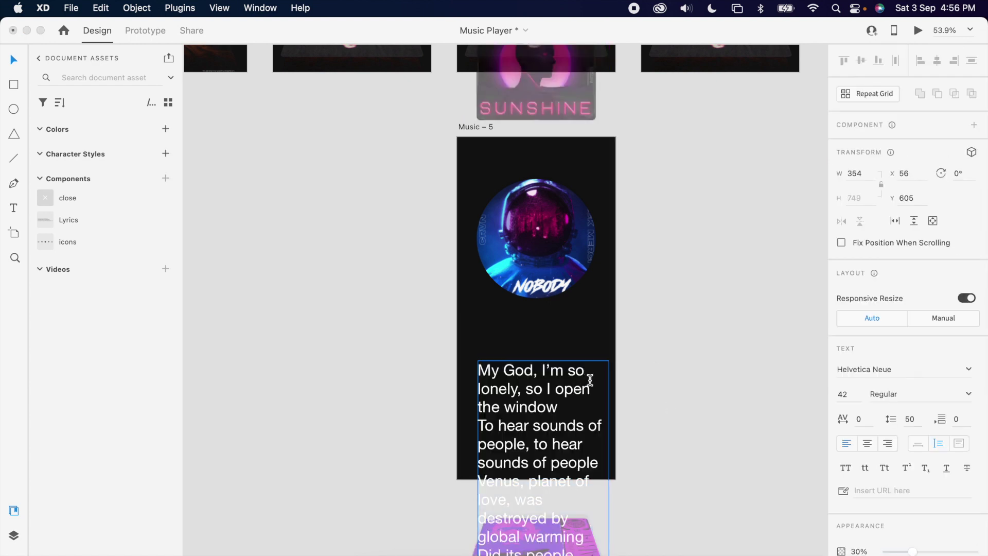
scroll(899, 446, down, 5)
click(860, 427)
drag(701, 354, 699, 413)
double_click(560, 375)
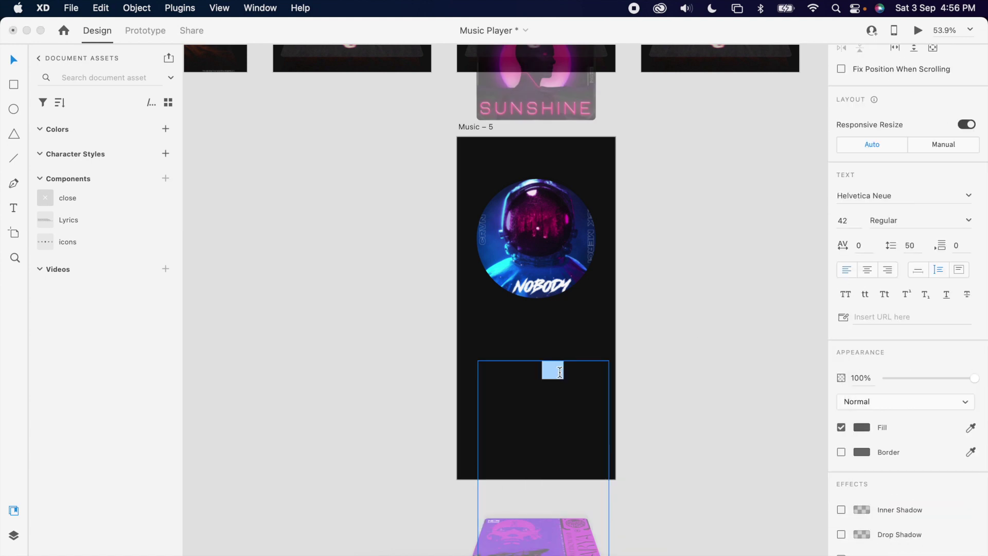
click(597, 355)
Step: Highlight the first lyrics line, "My God, I'm so", with a white #FFFFFF fill
scroll(592, 361, down, 2)
scroll(593, 363, down, 1)
double_click(546, 337)
drag(477, 299, 584, 299)
scroll(907, 381, down, 5)
click(862, 458)
drag(736, 403, 686, 381)
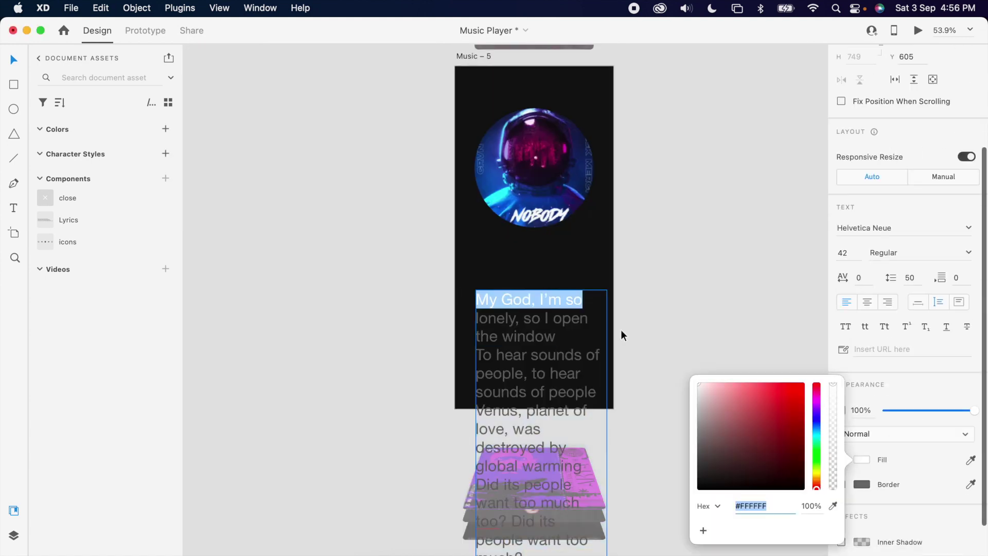
click(656, 365)
click(674, 335)
Step: Place the icons component between the round cover and the lyrics, fill it white and center it horizontally
scroll(674, 335, up, 3)
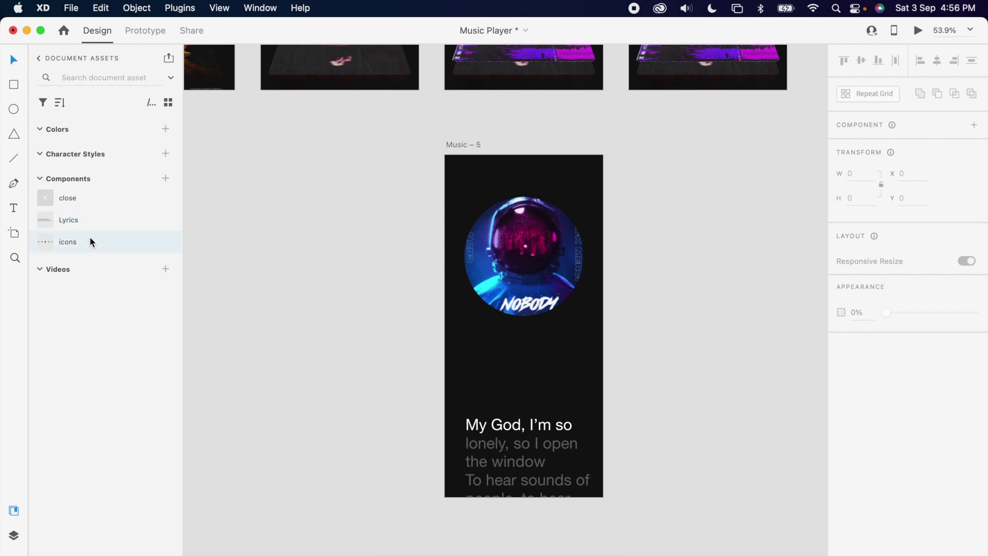
drag(77, 241, 558, 369)
click(862, 452)
drag(721, 396, 687, 362)
click(706, 311)
click(937, 61)
Step: Shift the lyrics and the playback icons slightly lower to make room beneath the round cover
drag(551, 431, 550, 439)
click(540, 369)
drag(578, 376, 548, 388)
click(626, 410)
Step: Add the white song title "Nobody" between the round cover and the playback icons
click(497, 344)
text(No)
click(497, 367)
scroll(867, 417, down, 5)
click(862, 382)
click(692, 332)
click(632, 280)
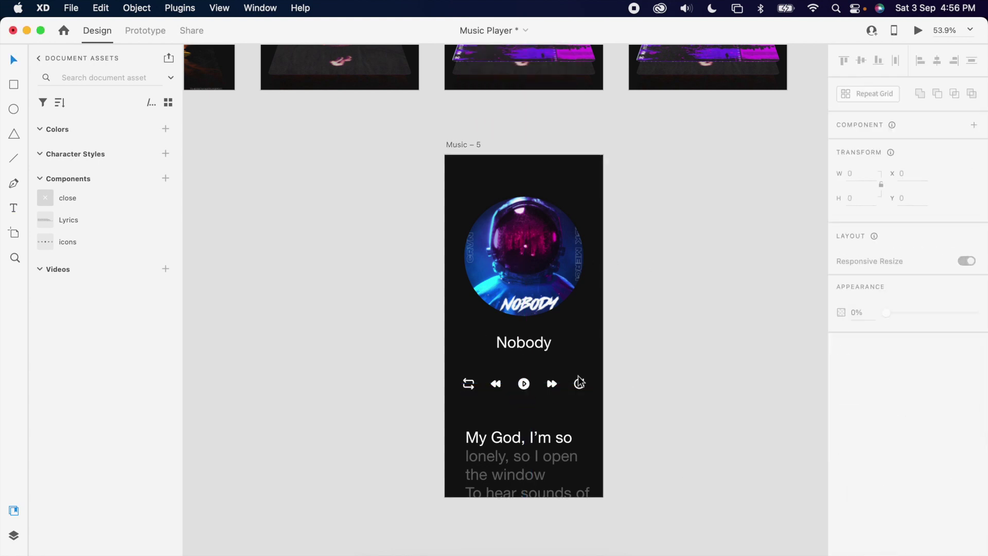
Step: Turn the lyrics into a vertical scroll group and shorten its viewport to roughly the first two lines
click(540, 455)
scroll(541, 406, down, 2)
scroll(540, 405, up, 4)
drag(550, 335, 550, 341)
click(914, 221)
drag(520, 416, 520, 355)
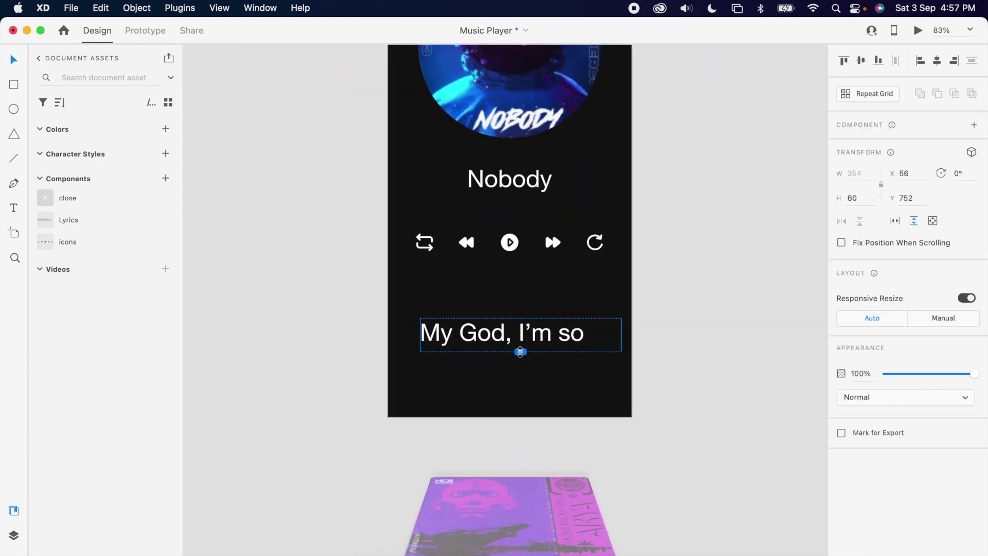
click(695, 313)
Step: Duplicate the song title just below itself and turn the copy into the artist's name at text size 25
scroll(696, 309, up, 5)
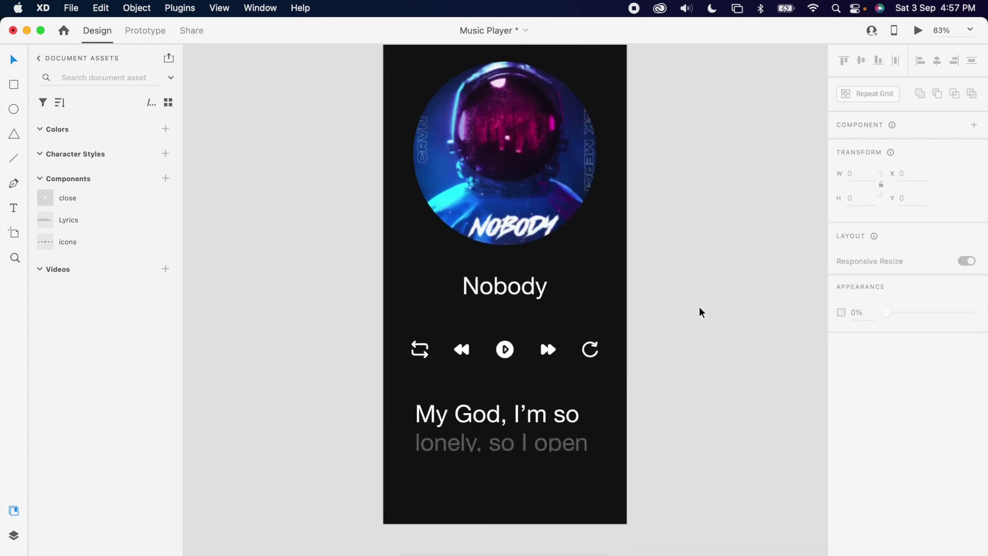
alt+drag(504, 355, 504, 378)
double_click(504, 378)
click(522, 263)
double_click(514, 376)
text(Nick mercy)
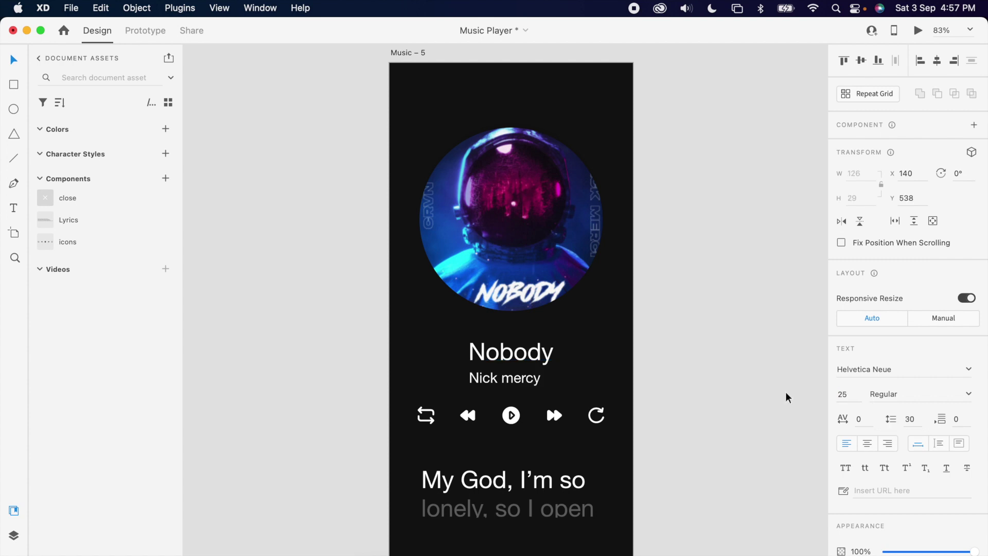
key(Escape)
Step: Place the close component above the round cover at the artboard's upper-left corner, and move the playback icons and lyrics further down
drag(62, 204, 425, 98)
click(377, 410)
drag(511, 414, 511, 435)
drag(529, 480, 529, 516)
click(719, 379)
Step: Switch to prototyping and link the close icon in Music – 5 back to the Music – 3 artboard
scroll(719, 380, down, 4)
scroll(474, 257, up, 3)
scroll(475, 257, right, 2)
scroll(468, 252, down, 3)
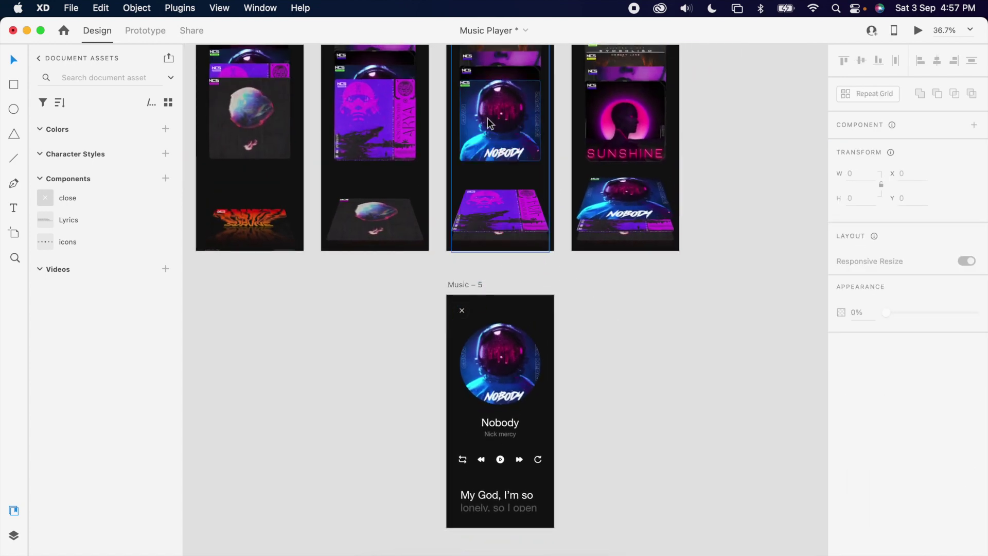
click(155, 39)
click(461, 311)
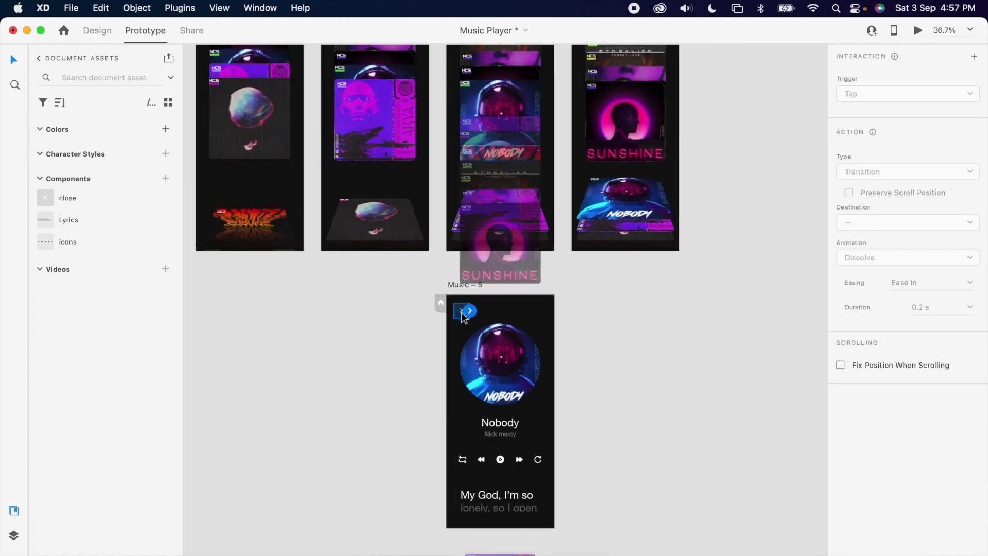
drag(491, 219, 492, 220)
click(628, 379)
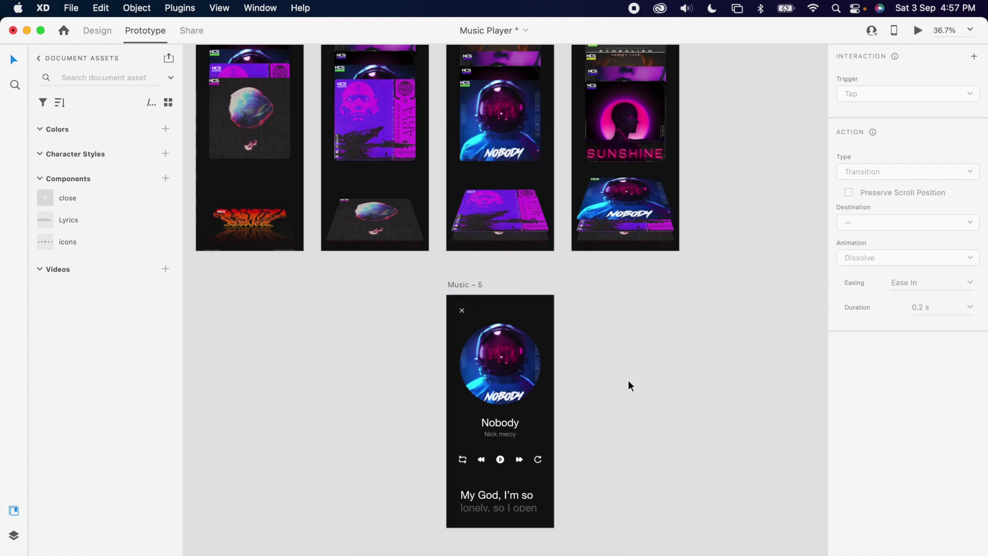
Step: Link the upright Nobody cover in Music – 3 to Music – 5 with a Tap trigger, Auto-Animate, Ease In-Out and 1 s
click(508, 98)
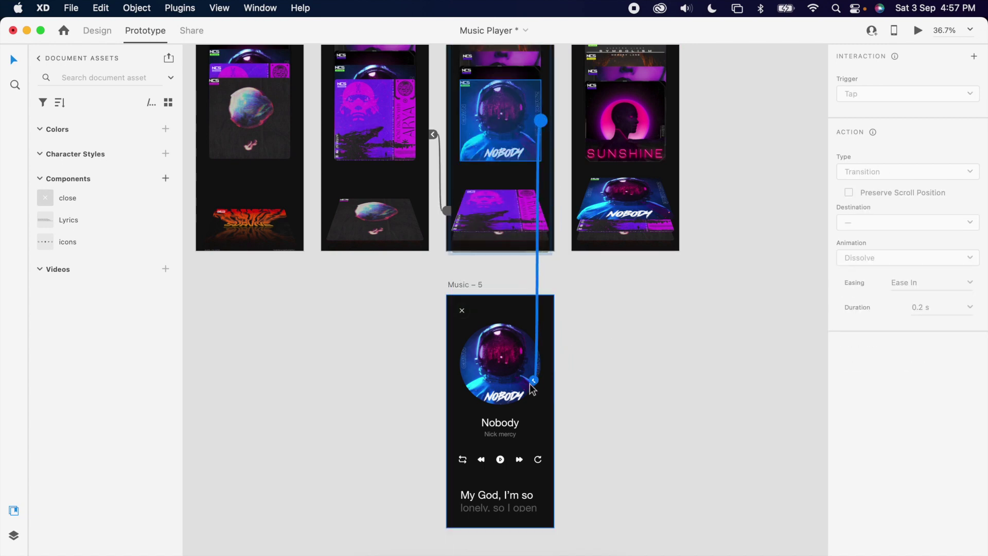
drag(535, 384, 530, 394)
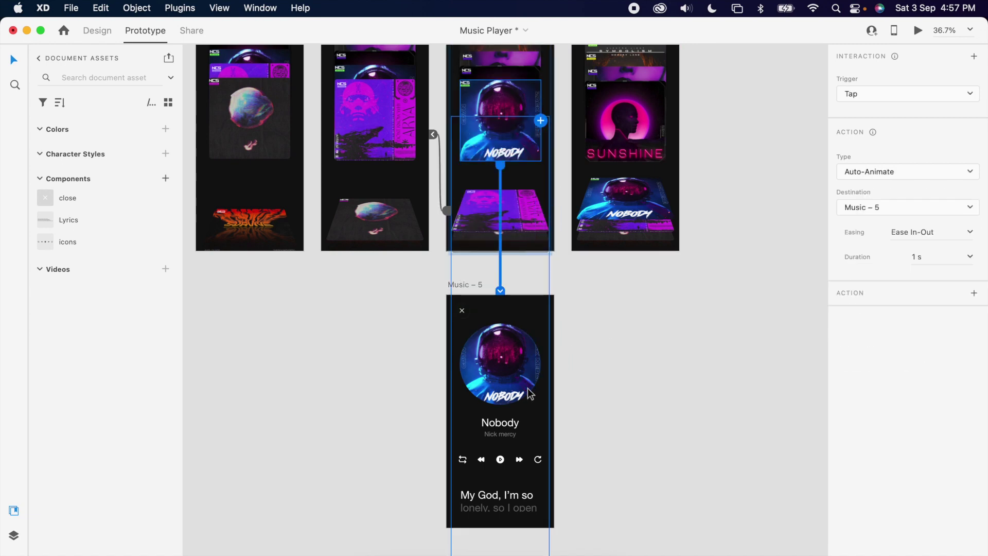
click(611, 391)
Step: Switch to Chrome, bring the downloaded Music Visualizer Lottie JSON into XD and place it below the artist's name in Music – 5
scroll(519, 435, up, 3)
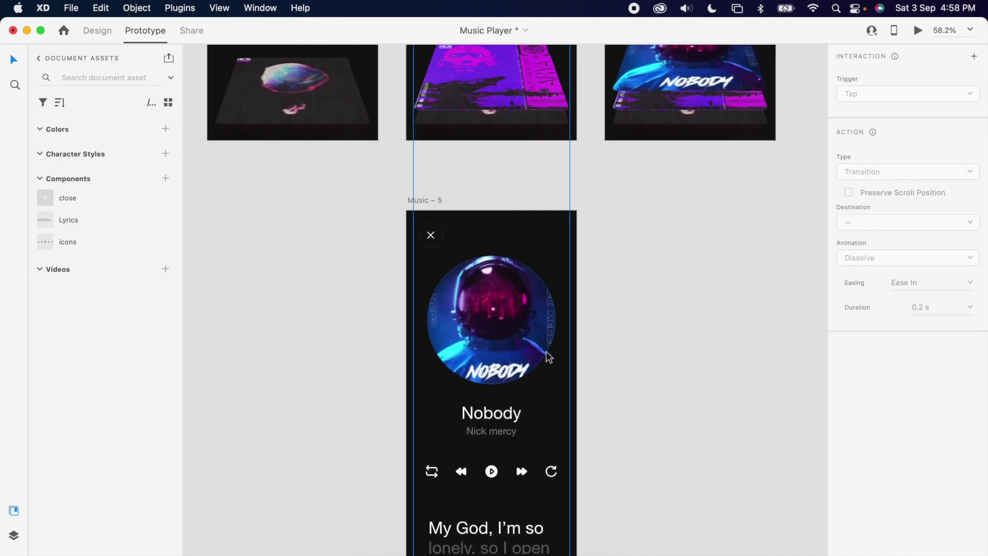
key(super+Tab)
key(super+Tab)
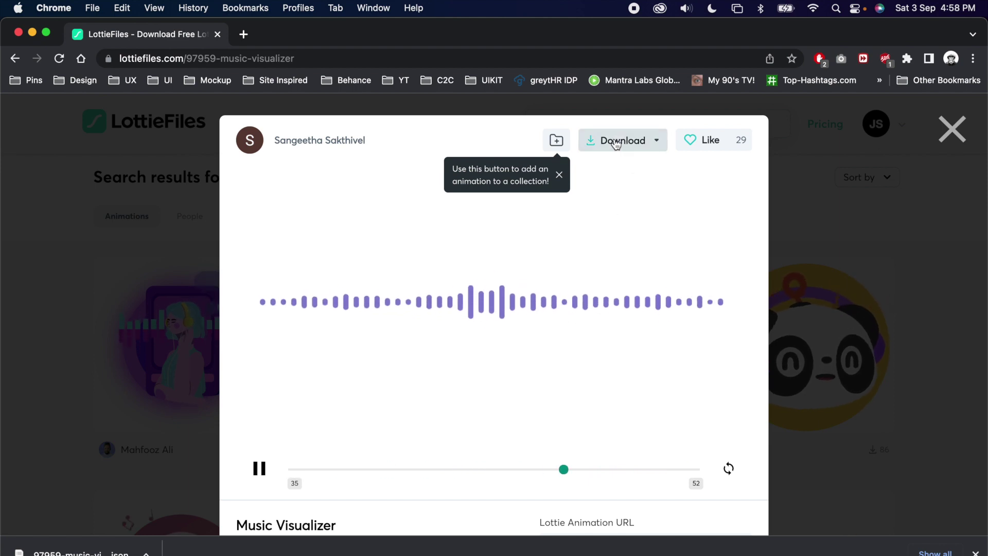
drag(72, 552, 734, 355)
key(super+Tab)
drag(468, 446, 476, 449)
scroll(494, 460, down, 2)
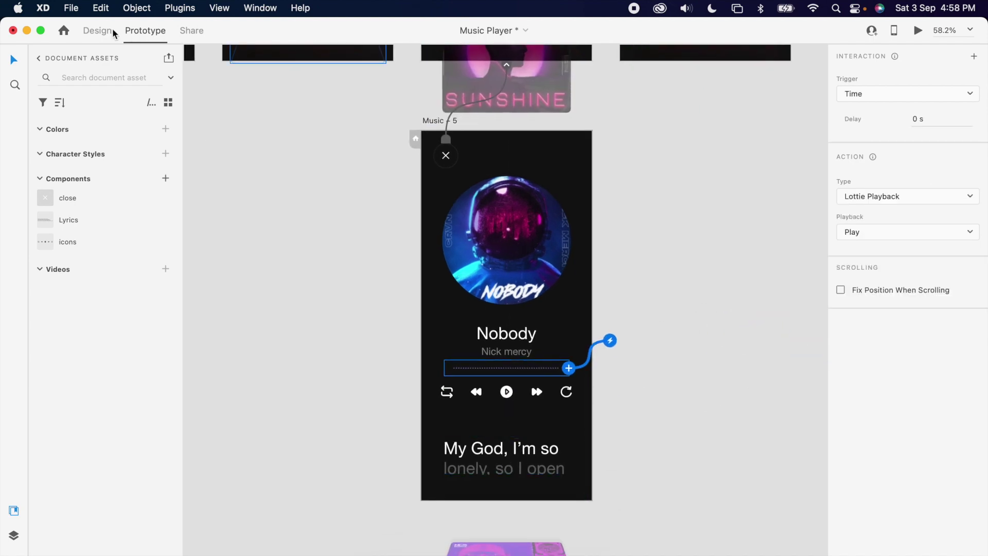
Step: Return to design mode, move the playback icons down to Y 680 and position the visualizer at Y 588
click(97, 30)
drag(636, 415, 393, 383)
drag(507, 394, 509, 416)
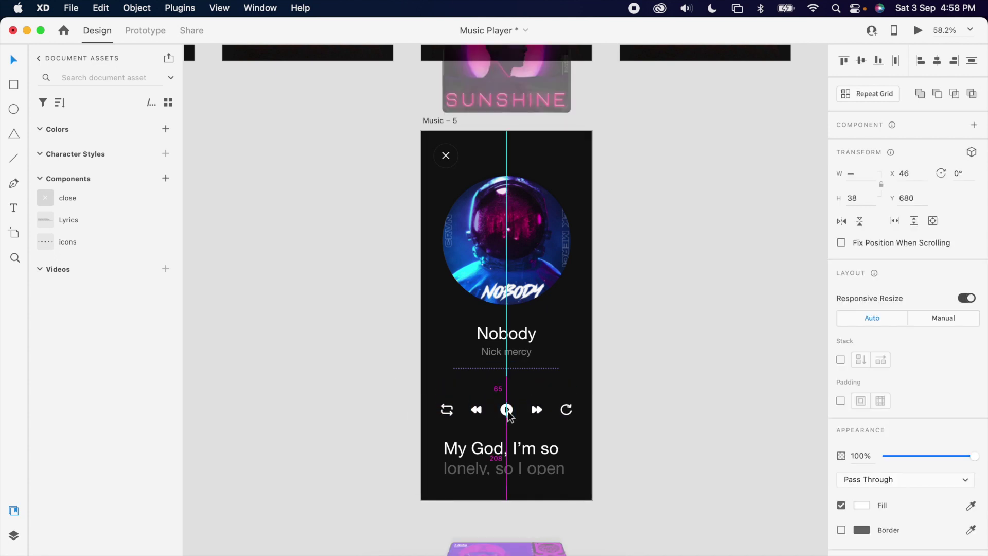
drag(522, 378, 521, 377)
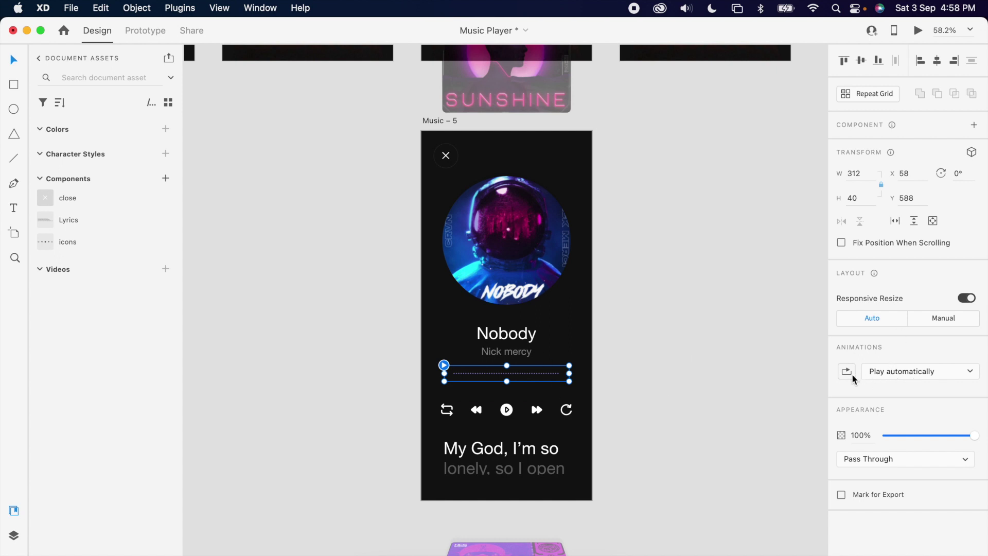
Step: Preview the Music – 5 screen and test the transitions between the close icon and the Nobody cover
click(498, 291)
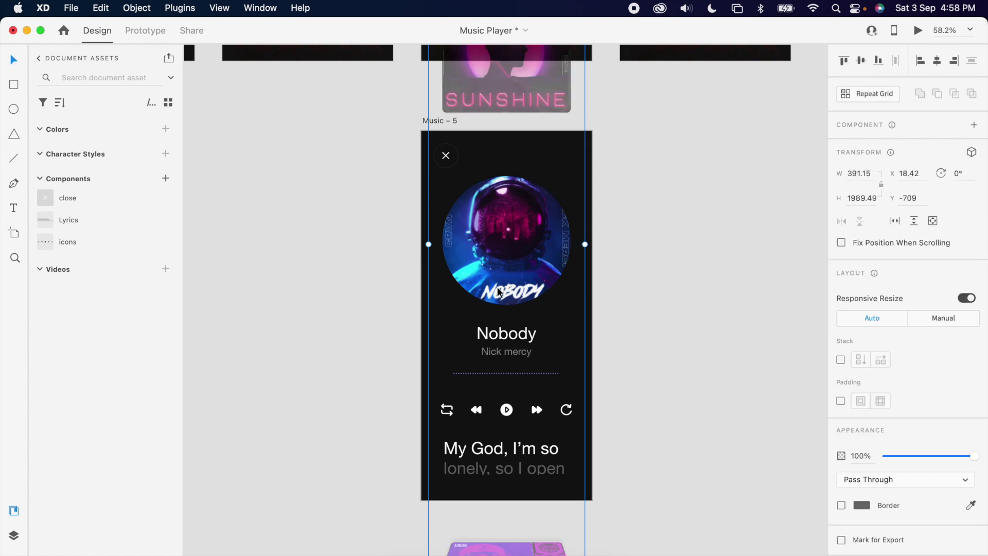
click(919, 31)
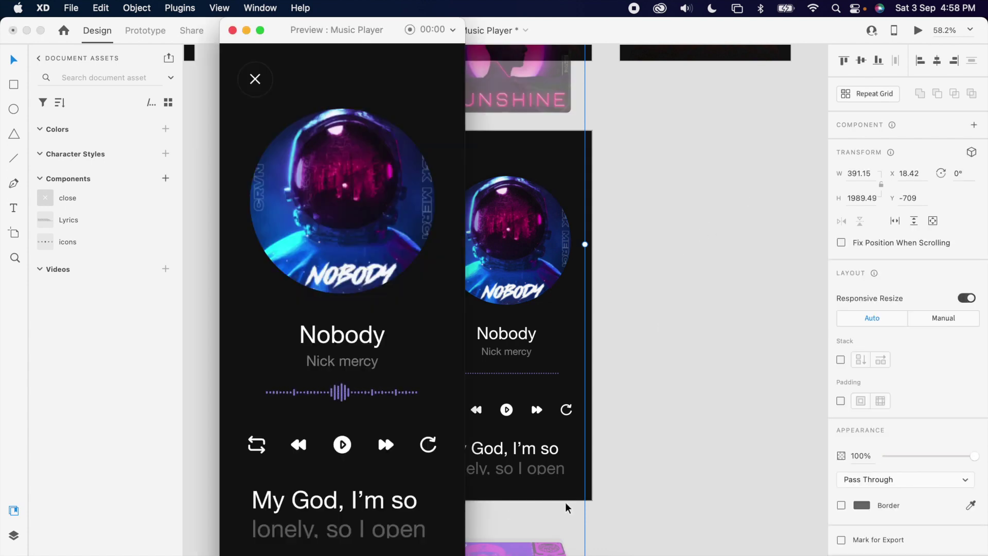
click(255, 81)
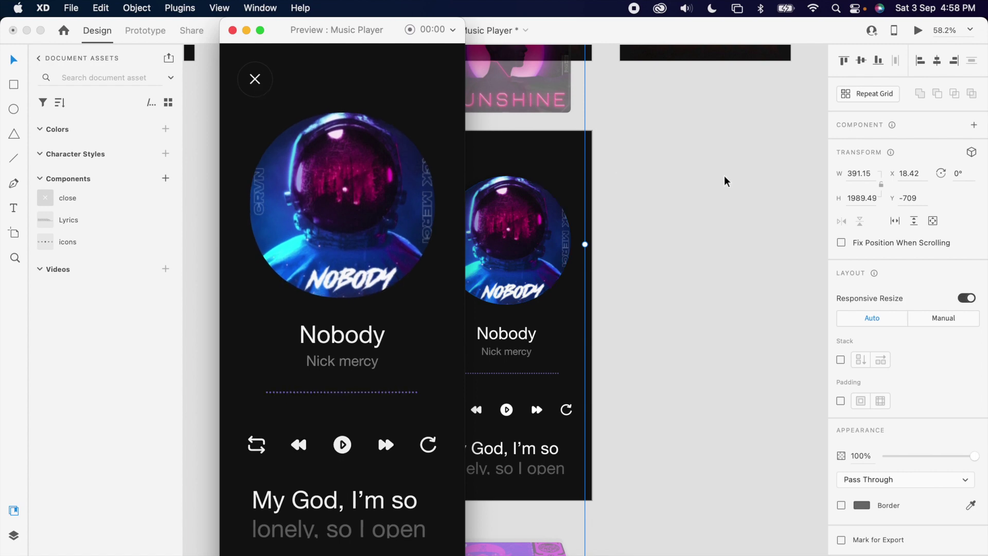
click(313, 308)
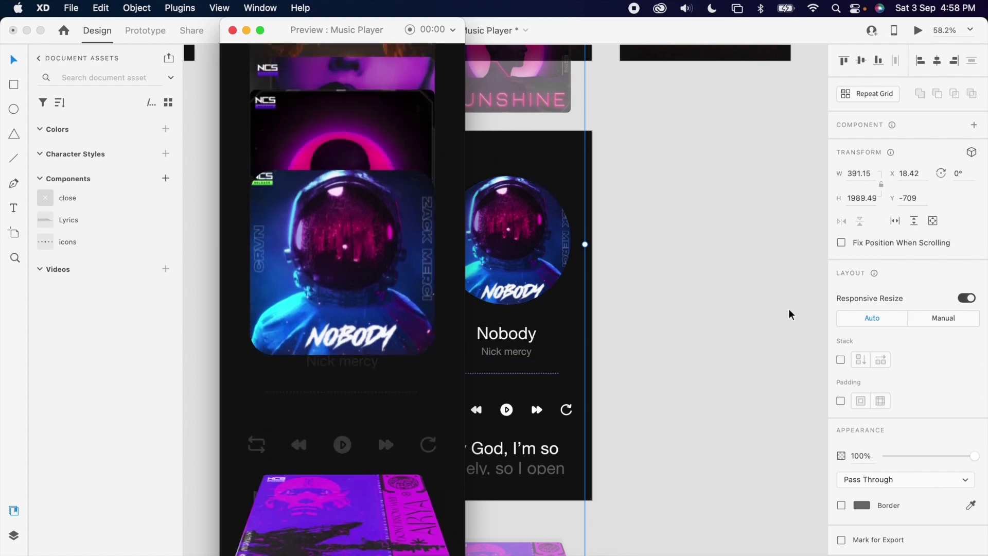
click(256, 80)
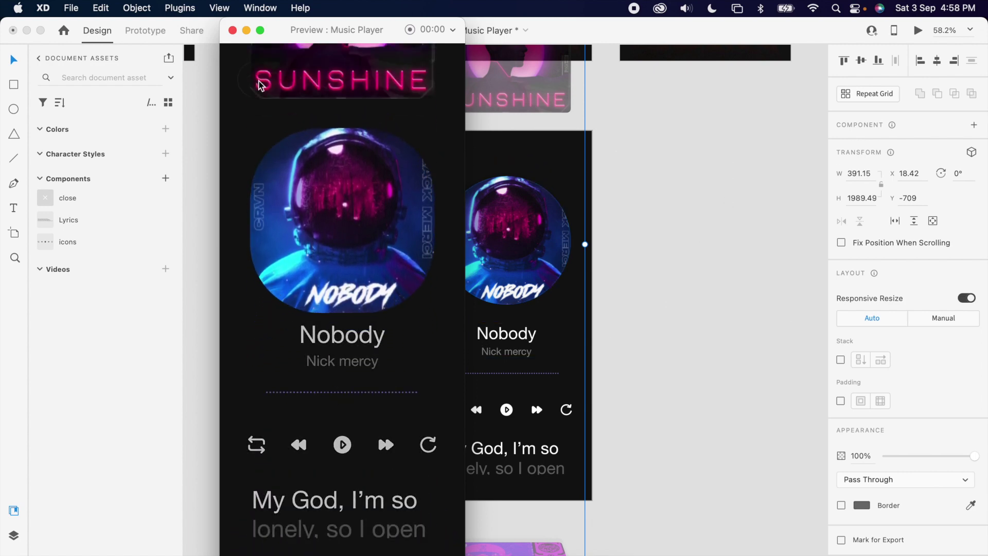